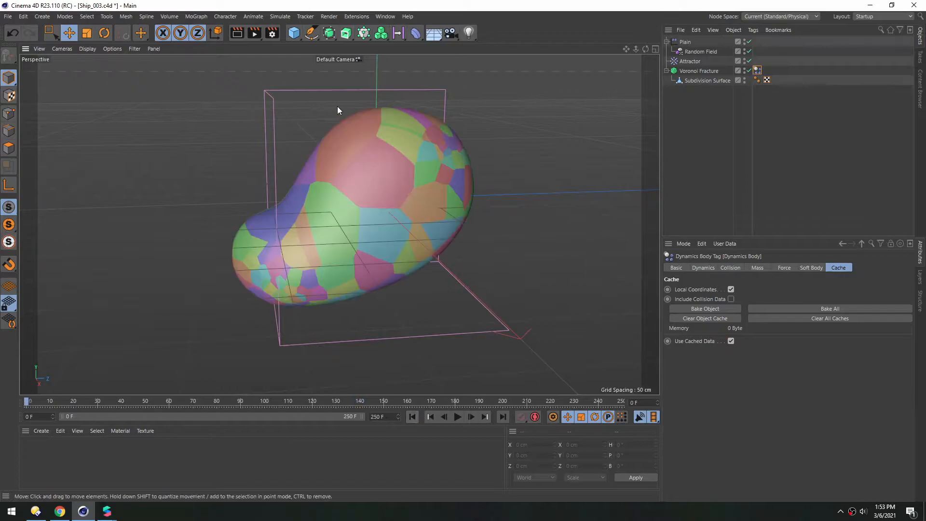
# Step: Export the scene as the Alembic file Ship_003b.abc in the Exports folder, covering frames 0 to 250 with Normals included
pyautogui.click(10, 17)
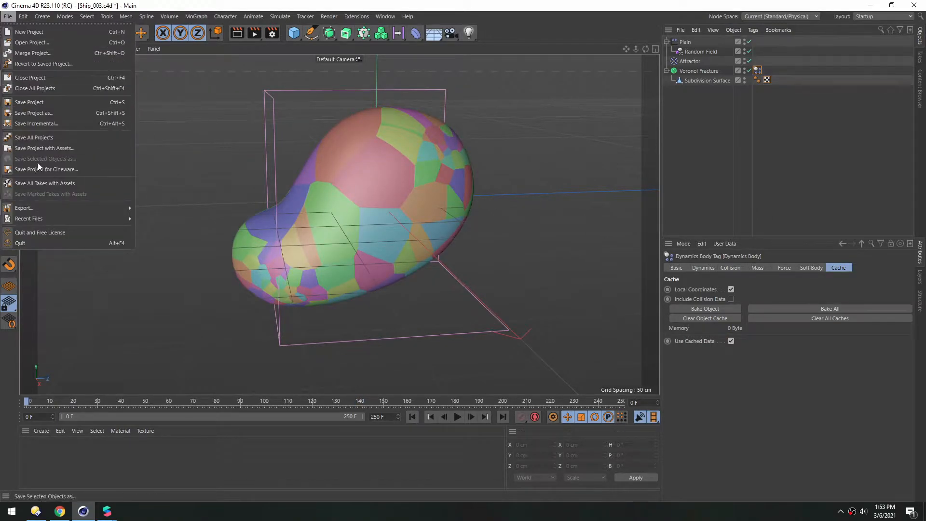
pyautogui.moveTo(96, 212)
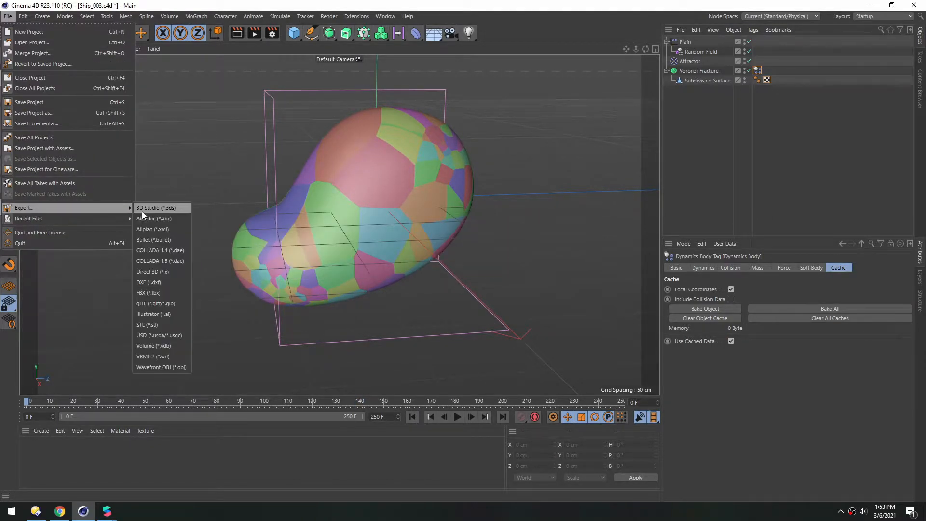
pyautogui.click(164, 220)
pyautogui.moveTo(176, 110); pyautogui.dragTo(640, 126)
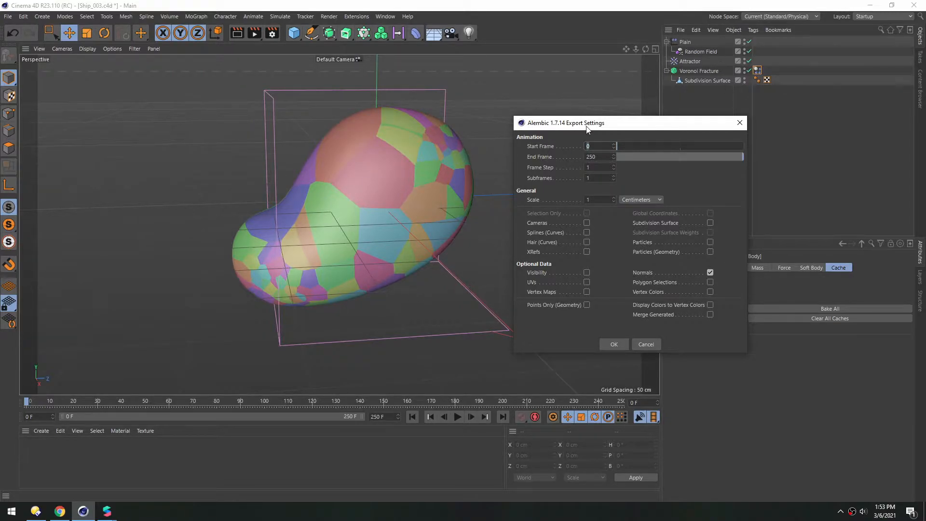
pyautogui.moveTo(586, 127); pyautogui.dragTo(563, 124)
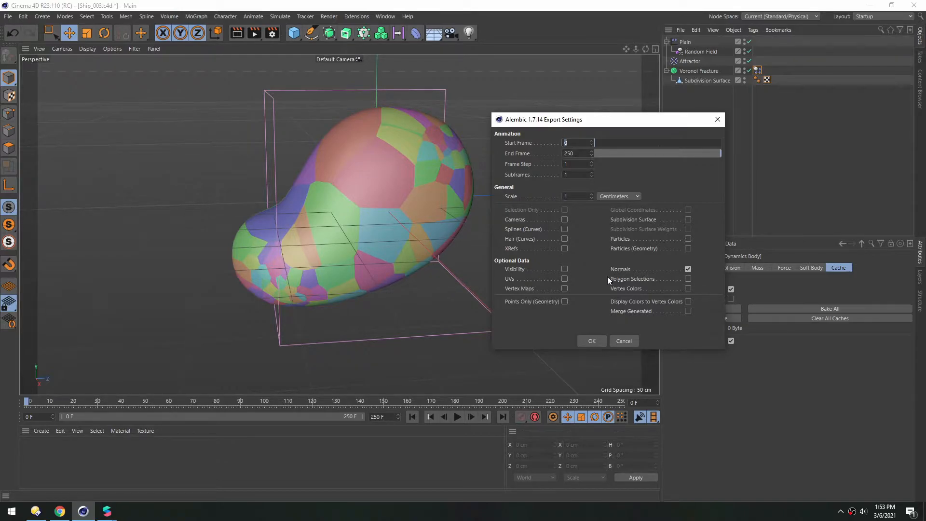
pyautogui.click(591, 342)
pyautogui.moveTo(400, 72); pyautogui.dragTo(366, 75)
pyautogui.doubleClick(323, 140)
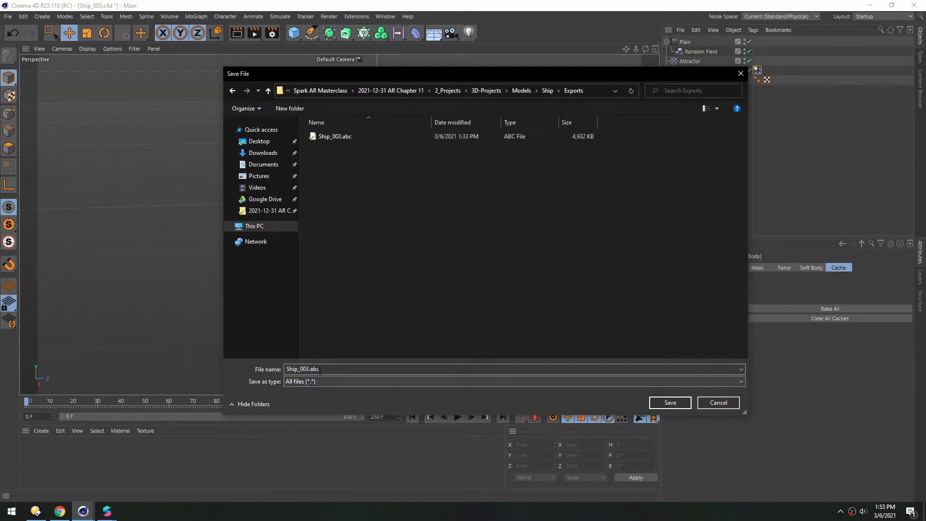
pyautogui.press('Return')
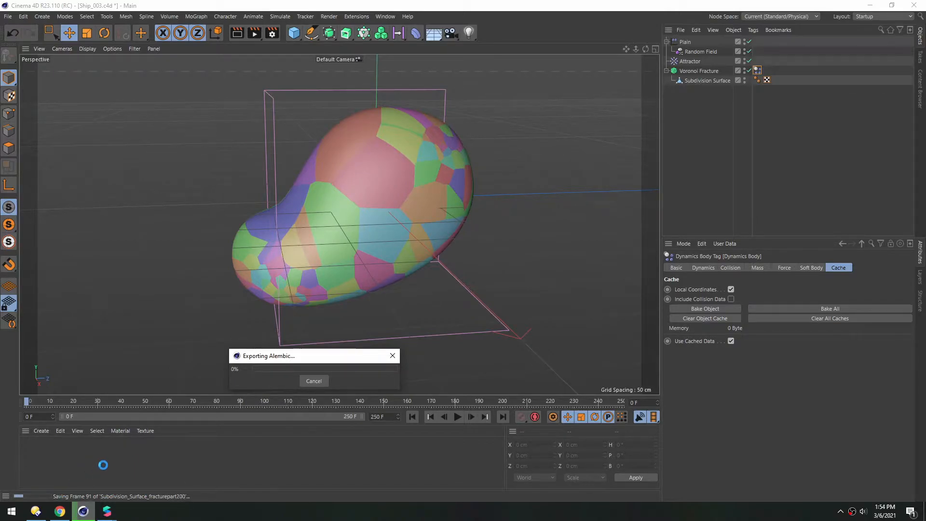
# Step: Open Ship_003b.abc from the Exports folder at a 30 fps import frame rate and scrub through the fracture animation
pyautogui.click(35, 511)
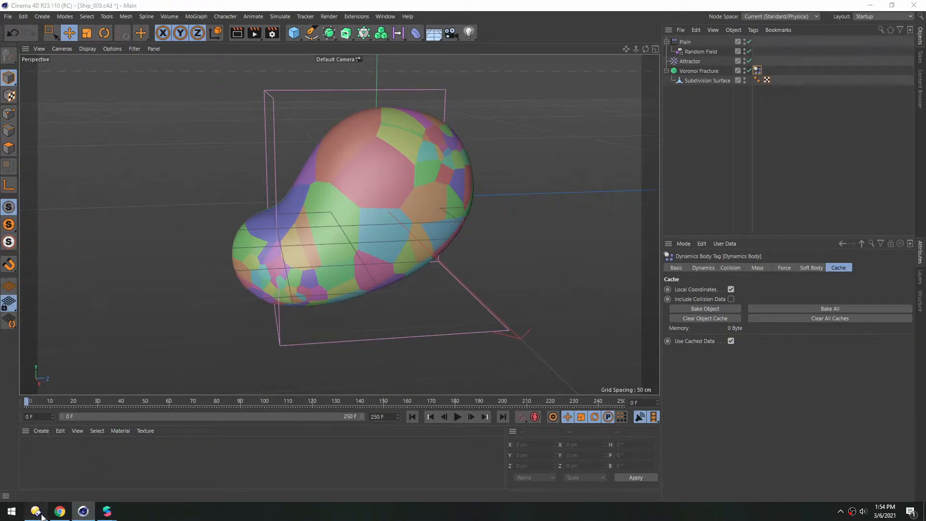
pyautogui.moveTo(633, 97); pyautogui.dragTo(264, 207)
pyautogui.moveTo(258, 93); pyautogui.dragTo(471, 126)
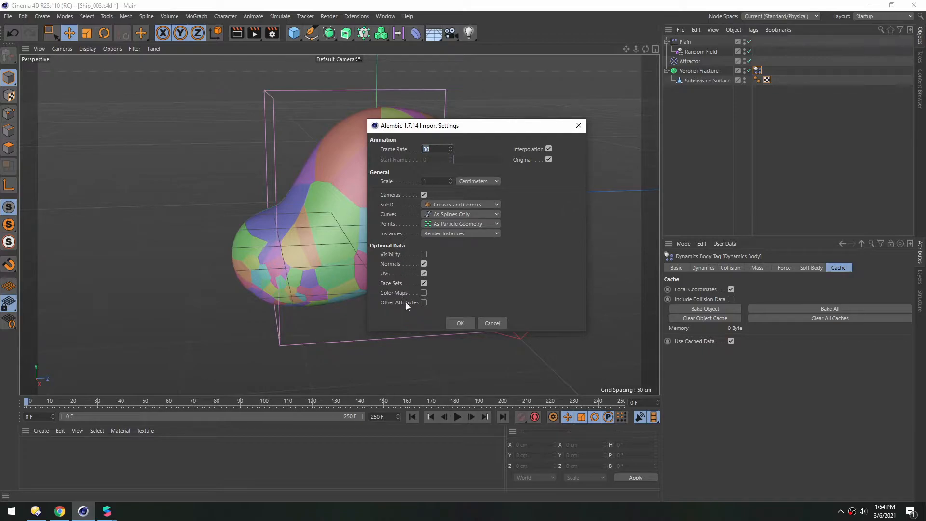
pyautogui.click(460, 323)
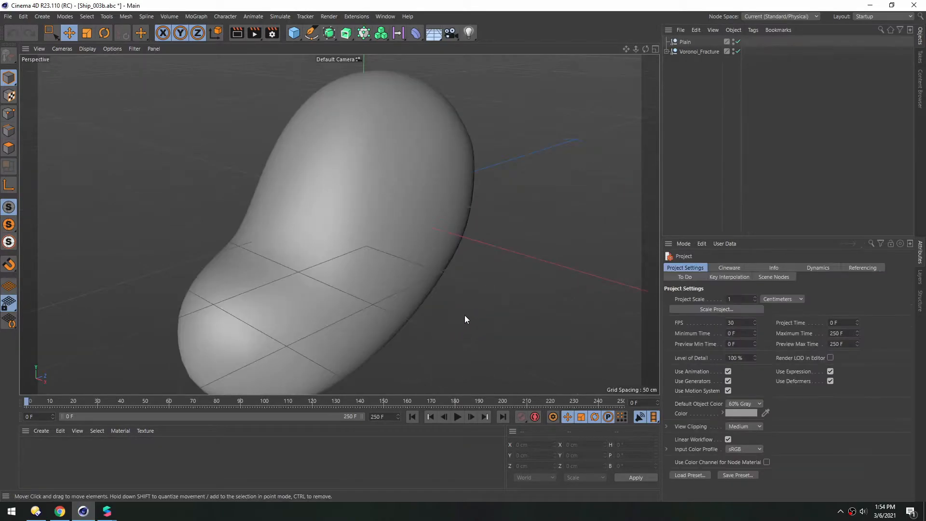
pyautogui.keyDown('alt'); pyautogui.moveTo(403, 220); pyautogui.dragTo(333, 229); pyautogui.keyUp('alt')
pyautogui.moveTo(46, 401); pyautogui.dragTo(63, 385)
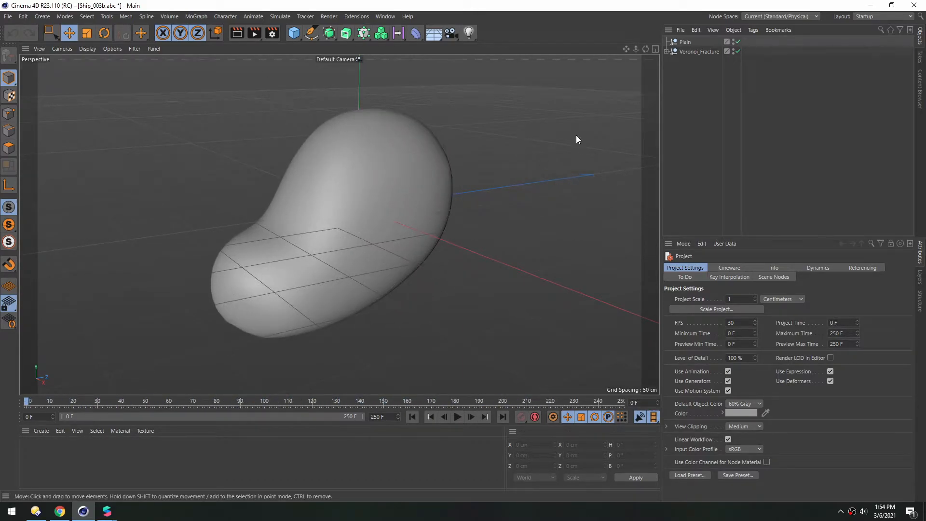
# Step: Delete the Plain object and expand the Voronoi_Fracture hierarchy to check its fracture parts
pyautogui.click(682, 42)
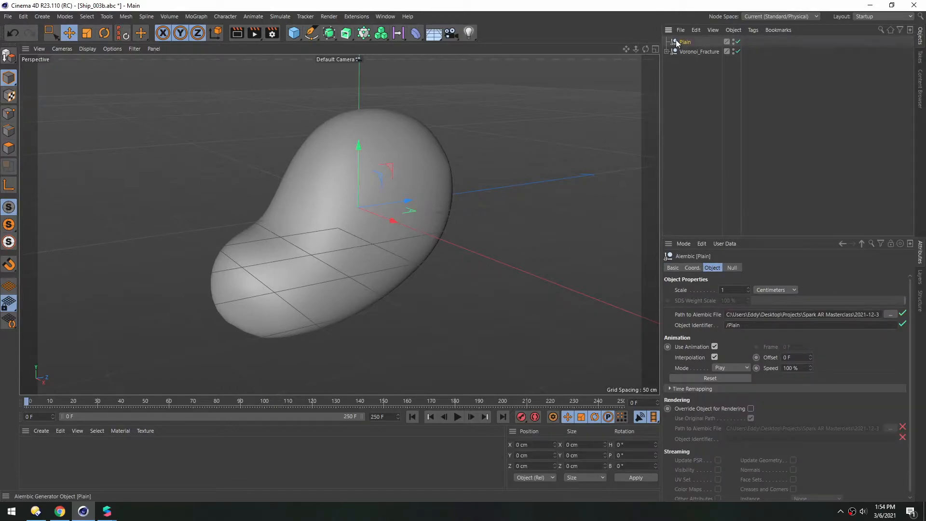
pyautogui.press('Delete')
pyautogui.click(666, 42)
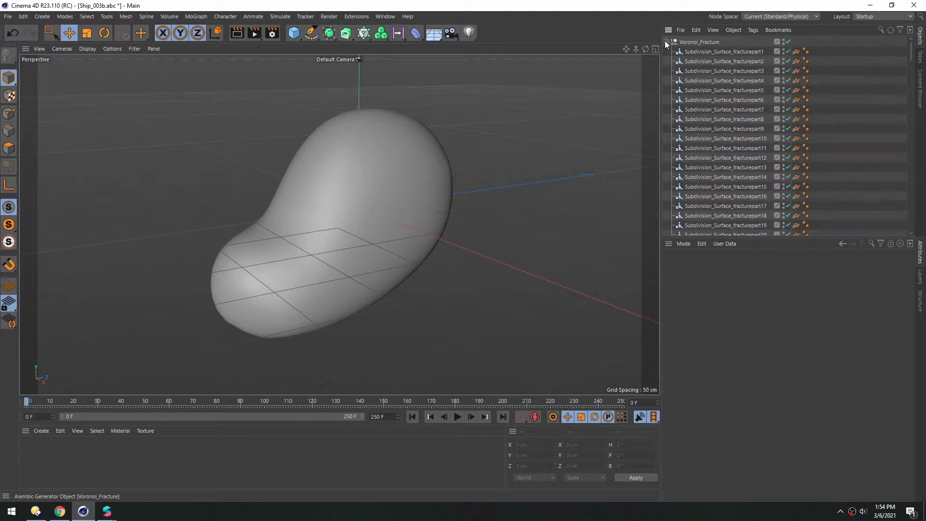
pyautogui.scroll(-2, 708, 100)
pyautogui.scroll(2, 707, 105)
pyautogui.moveTo(318, 210)
pyautogui.keyDown('alt'); pyautogui.mouseDown()
pyautogui.moveTo(314, 193)
pyautogui.moveTo(336, 207)
pyautogui.mouseUp(); pyautogui.keyUp('alt')
# Step: Delete the Phong tags from all of the Voronoi fracture parts, from fracturepart1 through fracturepart200
pyautogui.click(796, 52)
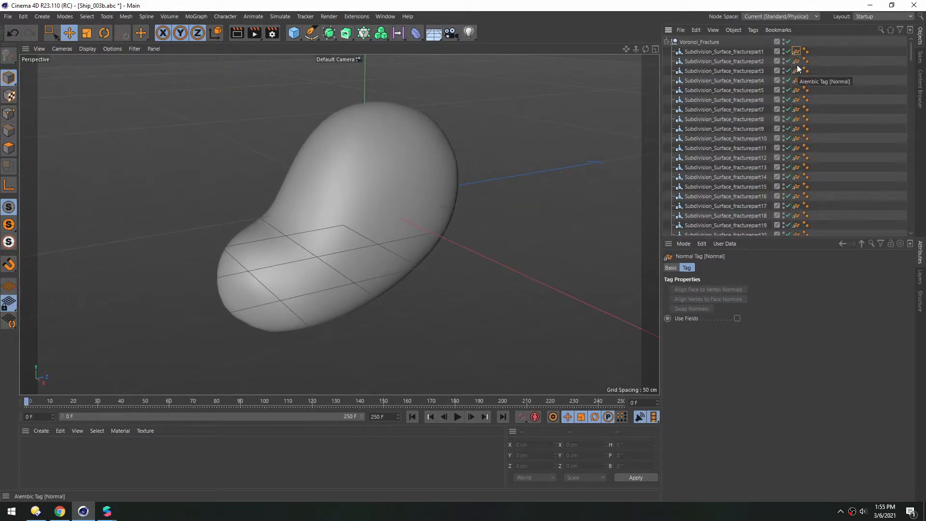
pyautogui.click(796, 61)
pyautogui.click(806, 52)
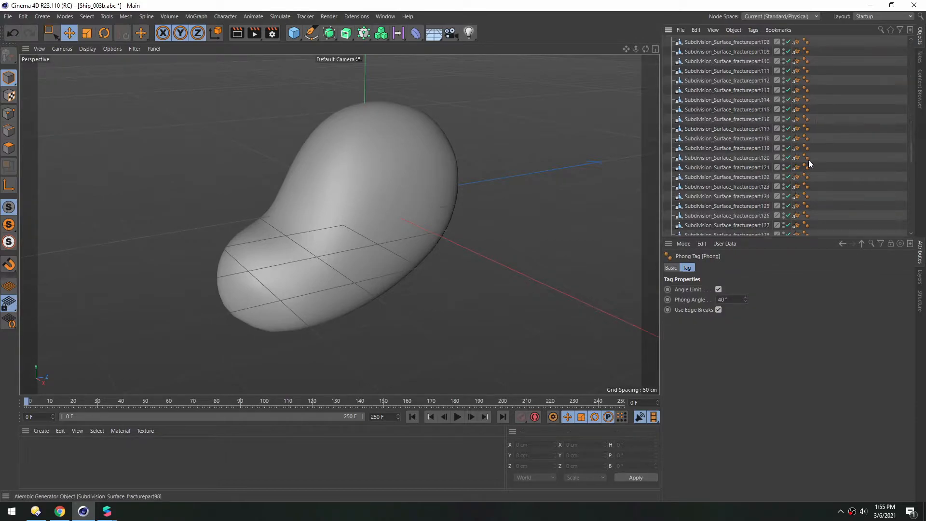
pyautogui.scroll(-15, 814, 193)
pyautogui.keyDown('shift'); pyautogui.click(806, 231); pyautogui.keyUp('shift')
pyautogui.press('Delete')
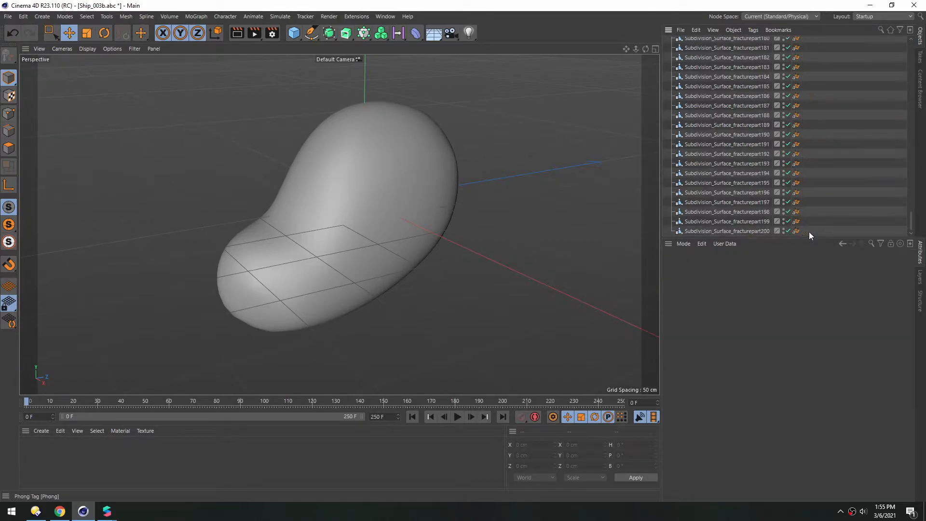
pyautogui.scroll(10, 796, 146)
pyautogui.scroll(10, 743, 113)
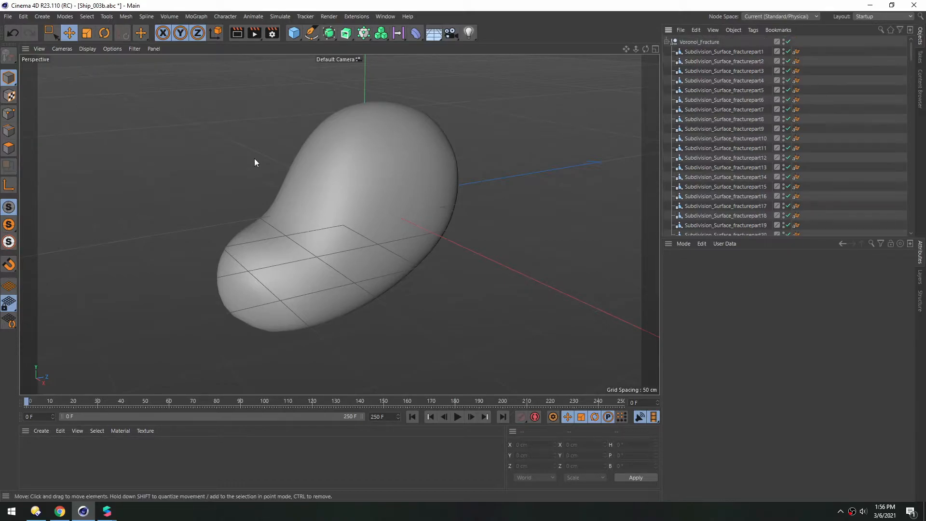
# Step: Export the fractured ship to the Exports folder as FBX Version 7.7 (2019) with Normals and Tracks enabled
pyautogui.click(8, 16)
pyautogui.moveTo(68, 208)
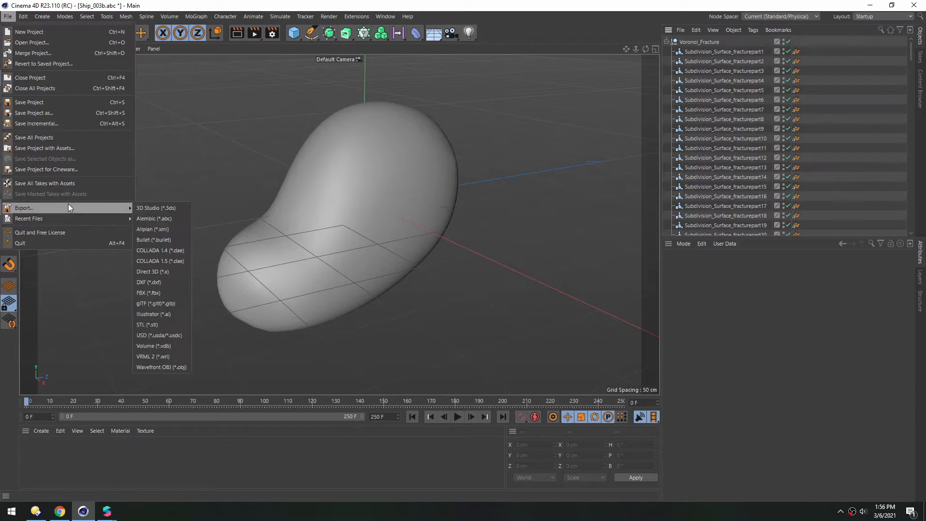
pyautogui.click(163, 291)
pyautogui.moveTo(175, 164); pyautogui.dragTo(490, 101)
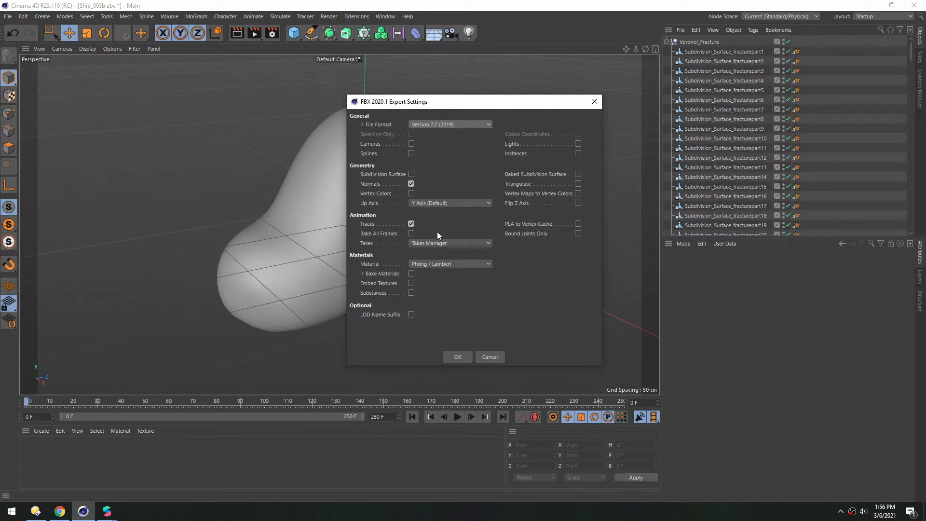
pyautogui.click(456, 357)
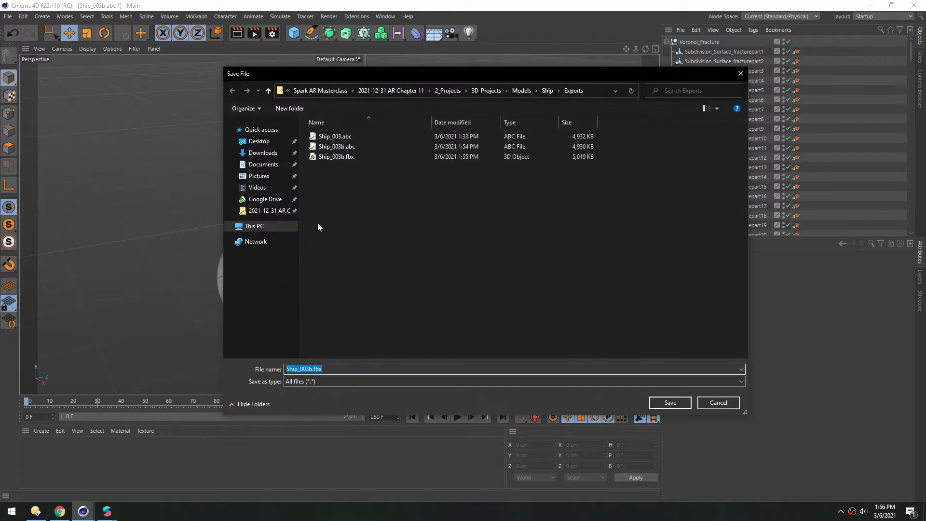
pyautogui.click(336, 157)
pyautogui.click(308, 369)
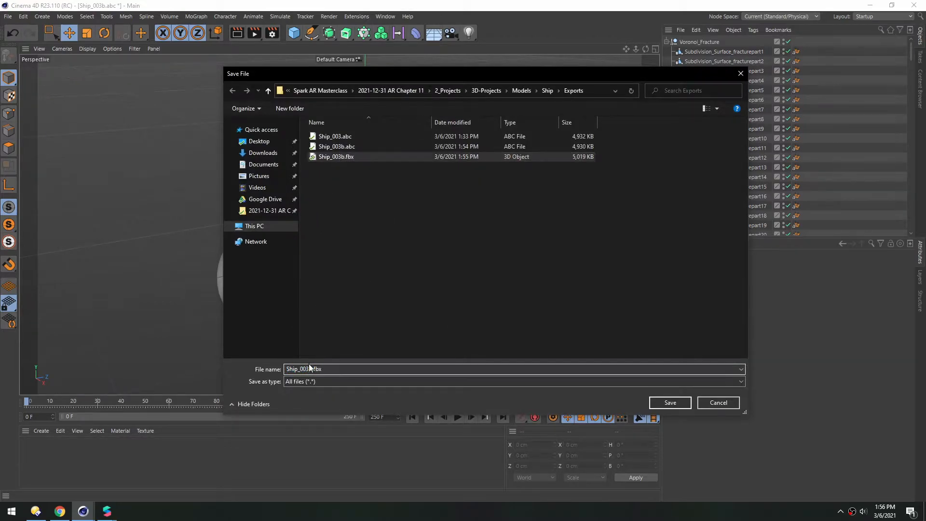
pyautogui.press('Return')
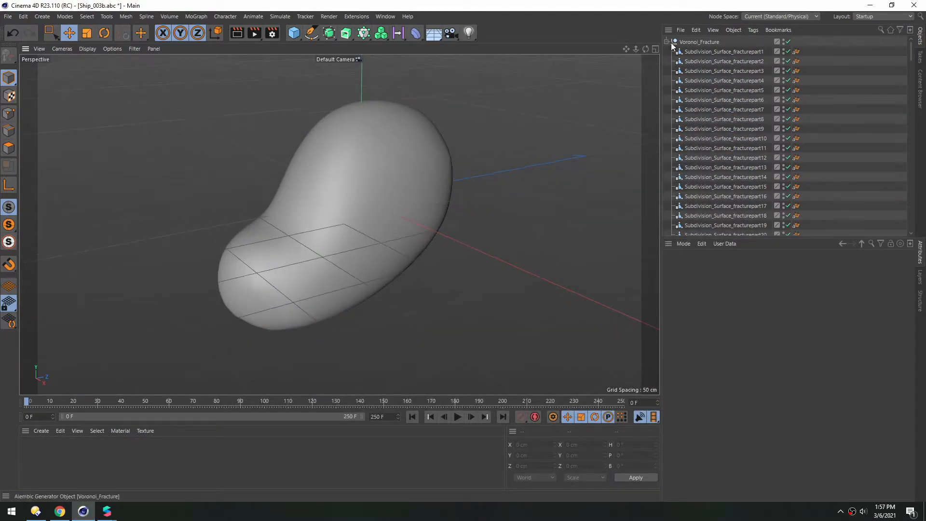
# Step: Make Voronoi_Fracture and all of its fracture parts editable and expand the resulting hierarchy
pyautogui.middleClick(686, 43)
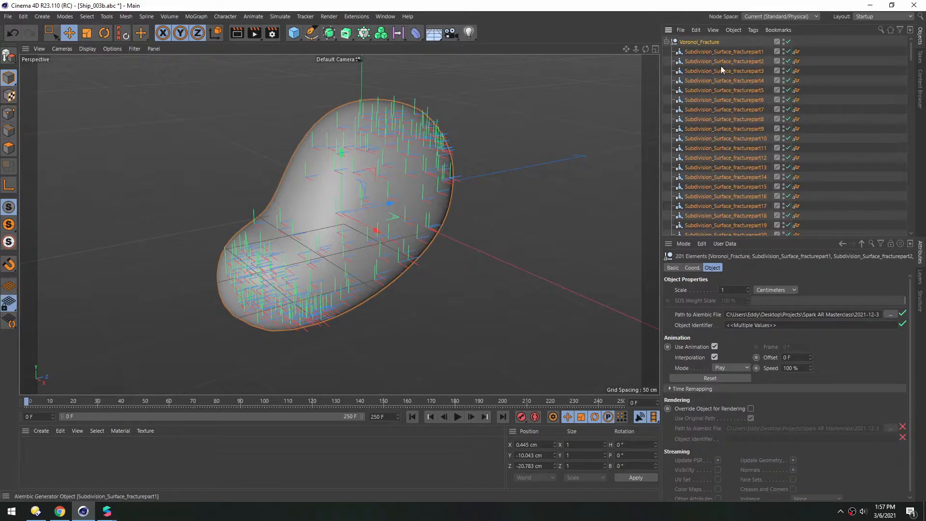
pyautogui.press('c')
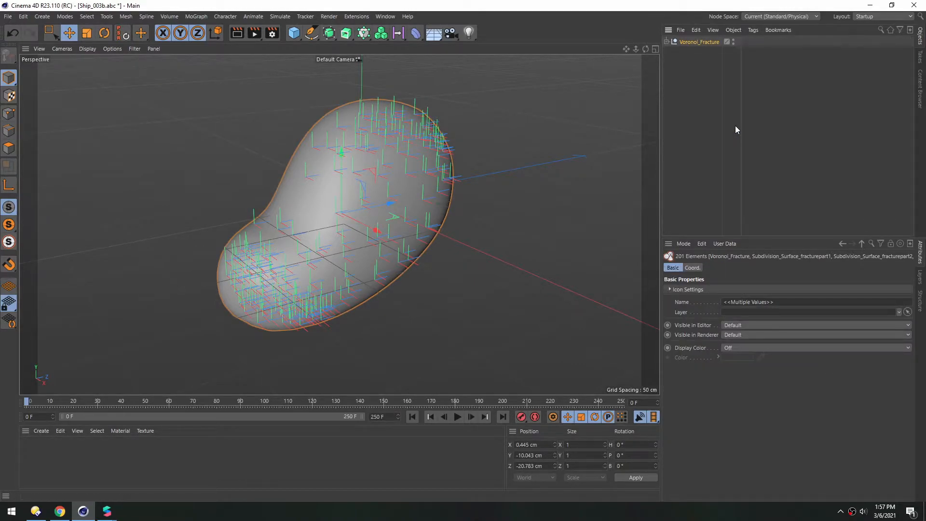
pyautogui.click(667, 42)
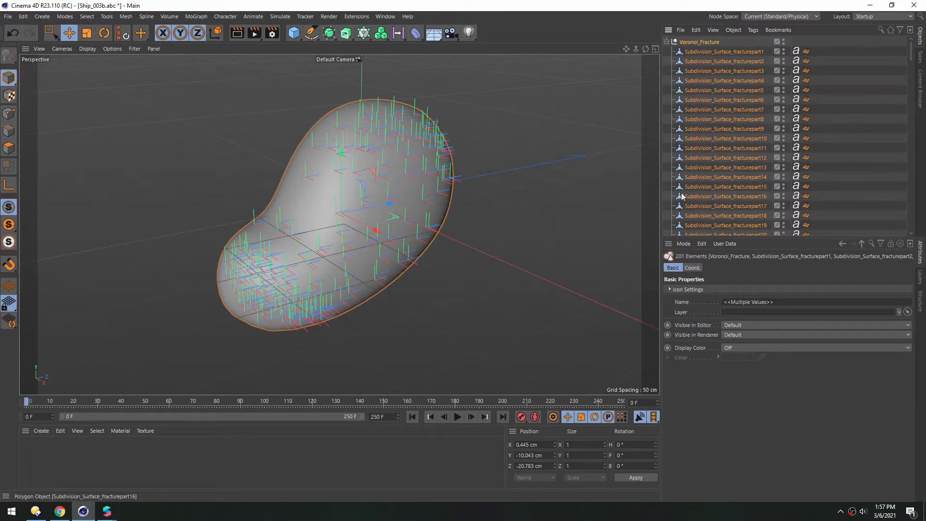
# Step: Inspect the Normal and Alembic Morph tags on the first fracture parts and scrub the timeline to check the animation
pyautogui.click(805, 51)
pyautogui.click(806, 61)
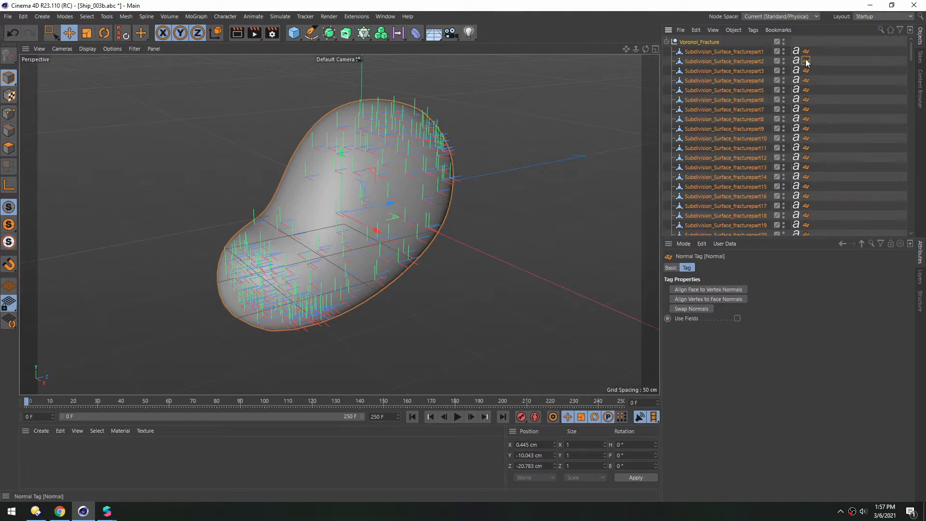
pyautogui.click(797, 51)
pyautogui.click(796, 71)
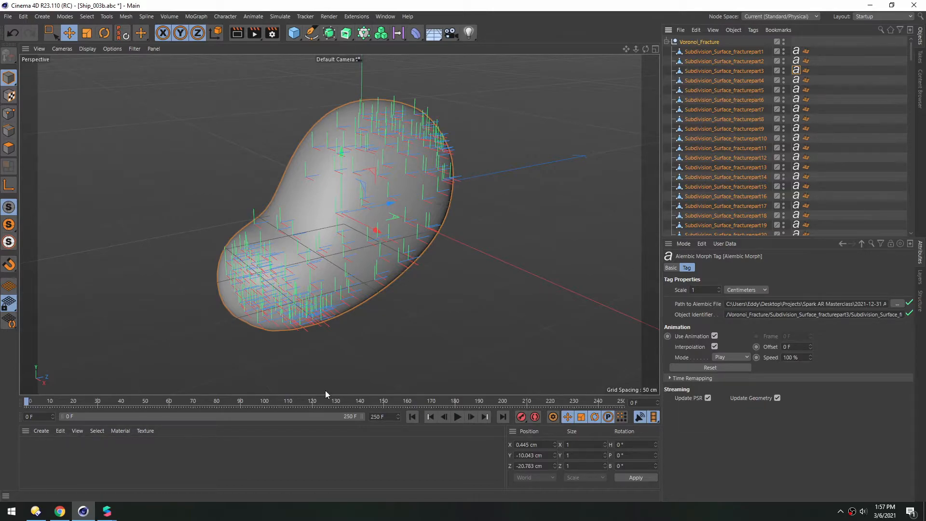
pyautogui.moveTo(79, 401); pyautogui.dragTo(2, 390)
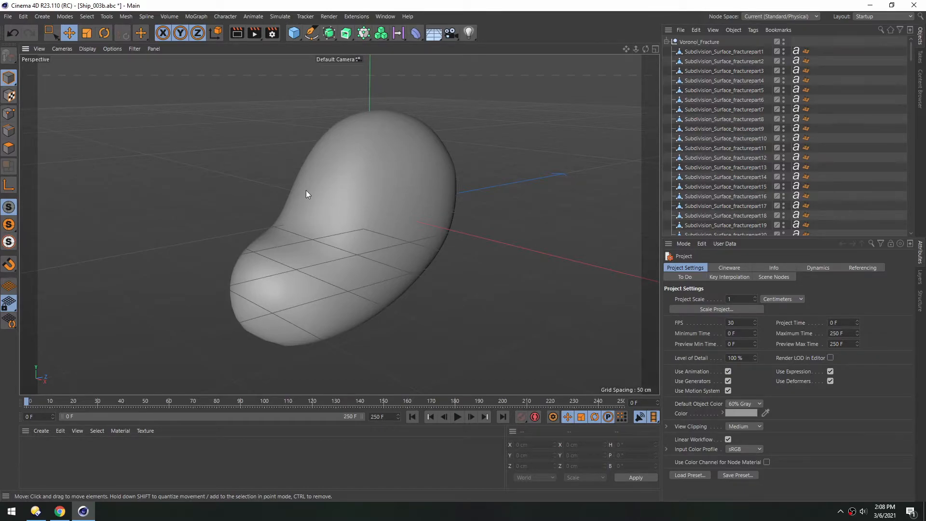
# Step: Switch to Chrome and check which FBX versions Spark AR's Supported File Formats page lists for 3D models
pyautogui.click(59, 511)
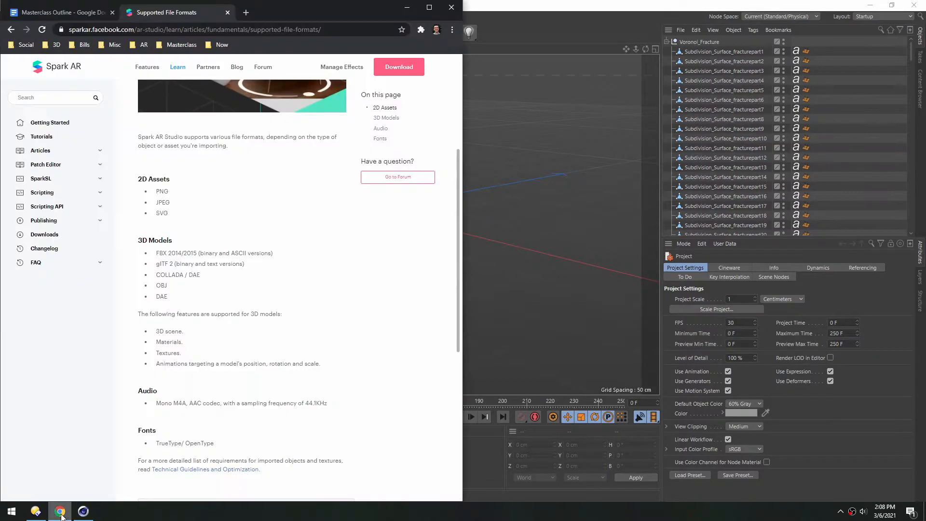
pyautogui.moveTo(170, 253); pyautogui.dragTo(196, 254)
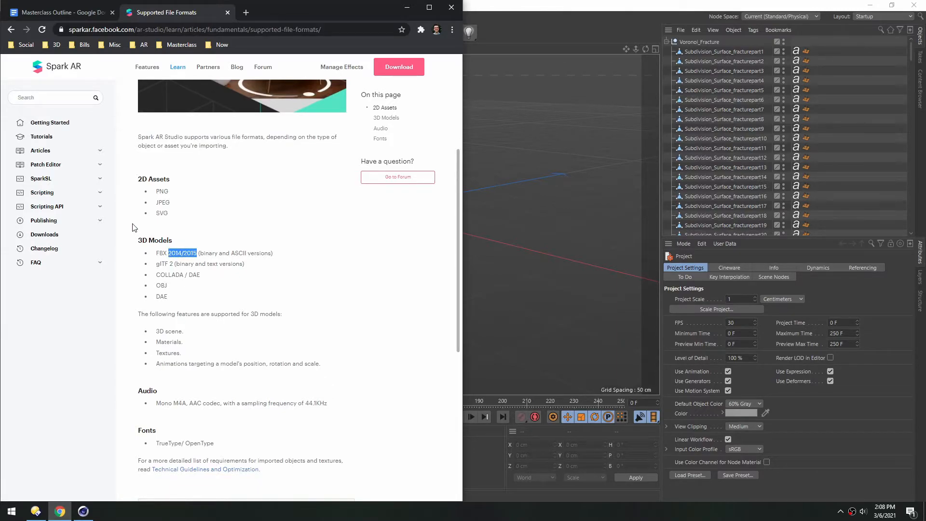
pyautogui.scroll(3, 134, 228)
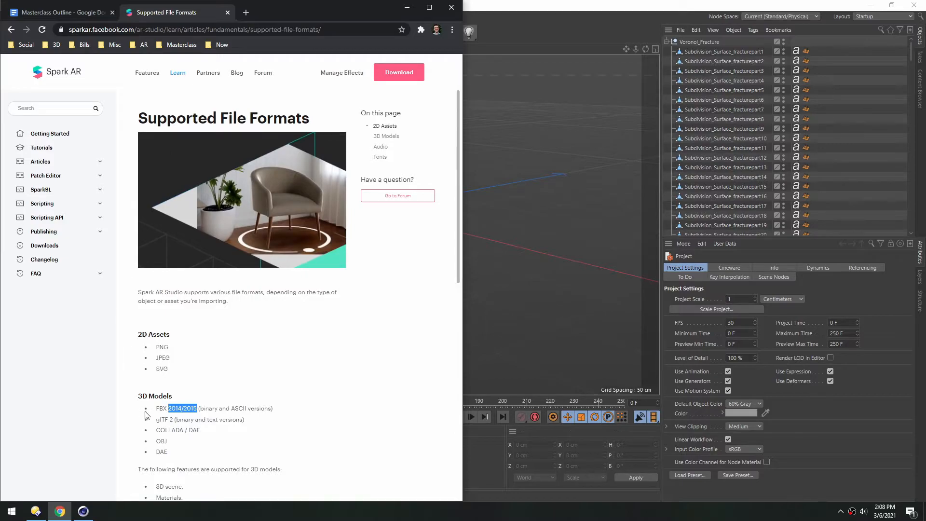
pyautogui.moveTo(155, 409); pyautogui.dragTo(197, 409)
# Step: Switch back to Cinema 4D and start an FBX export with file format Version 7.4 (2014/2015)
pyautogui.click(500, 45)
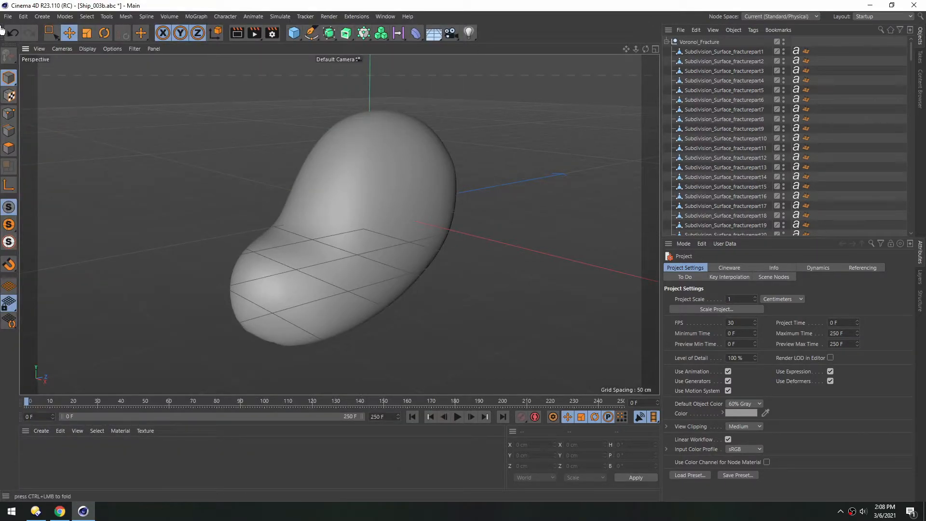
pyautogui.click(8, 16)
pyautogui.moveTo(93, 208)
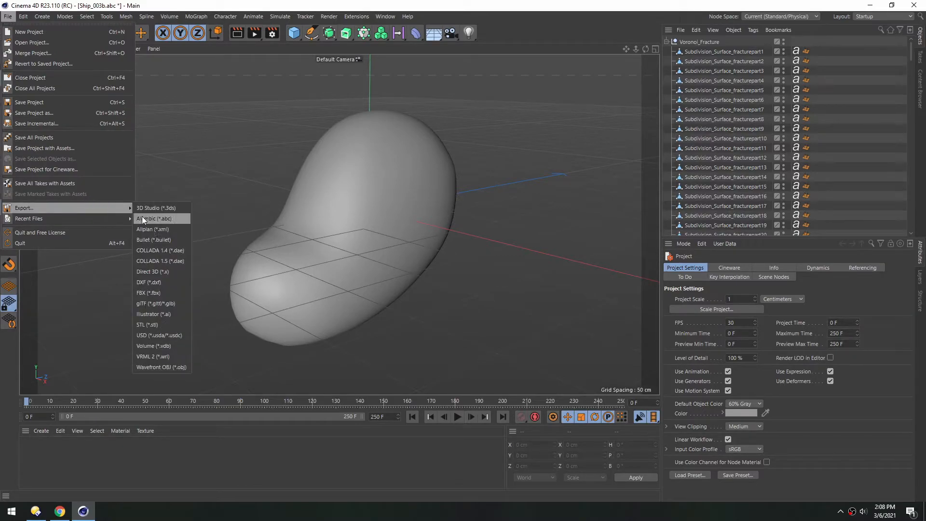
pyautogui.click(158, 292)
pyautogui.moveTo(134, 165); pyautogui.dragTo(391, 129)
pyautogui.click(368, 144)
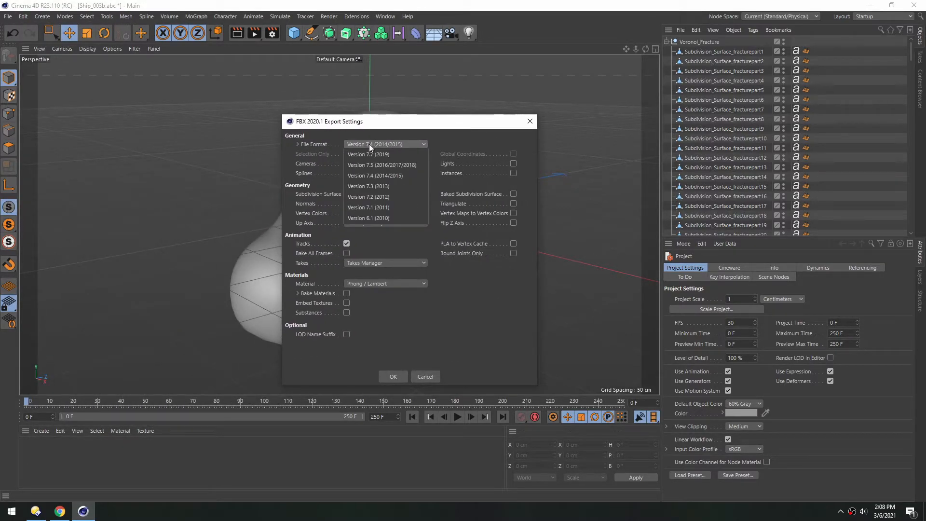
pyautogui.click(377, 176)
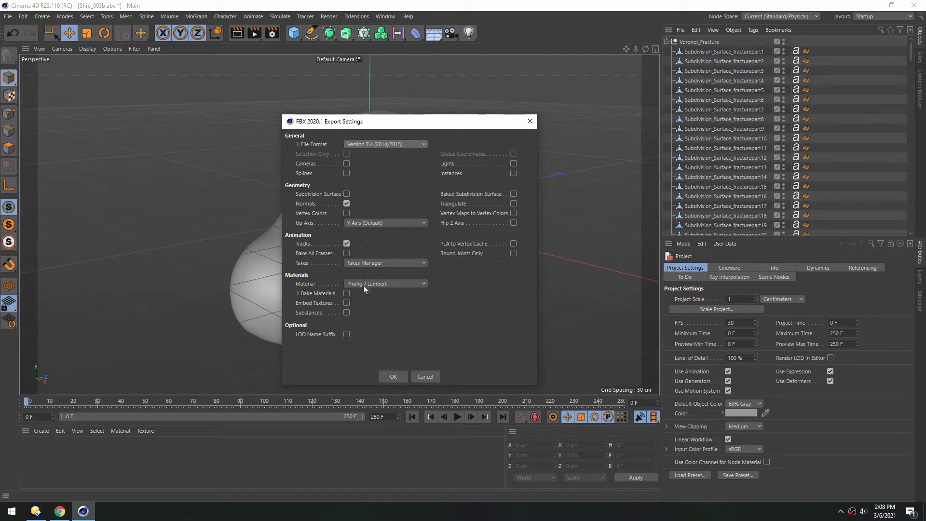
pyautogui.click(393, 376)
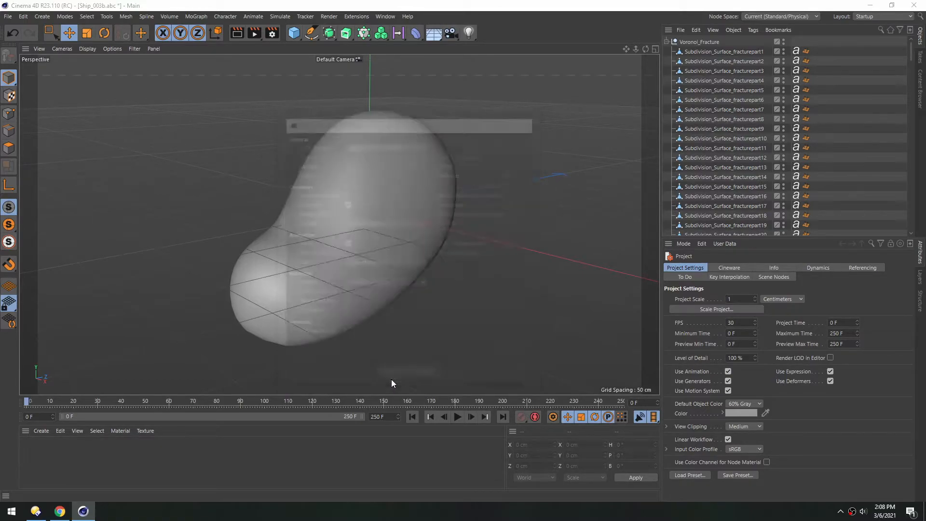
# Step: Save the FBX export in the Exports folder under the name Ship_003e
pyautogui.click(333, 168)
pyautogui.click(332, 175)
pyautogui.moveTo(312, 369); pyautogui.dragTo(308, 369)
pyautogui.write('e')
pyautogui.press('Return')
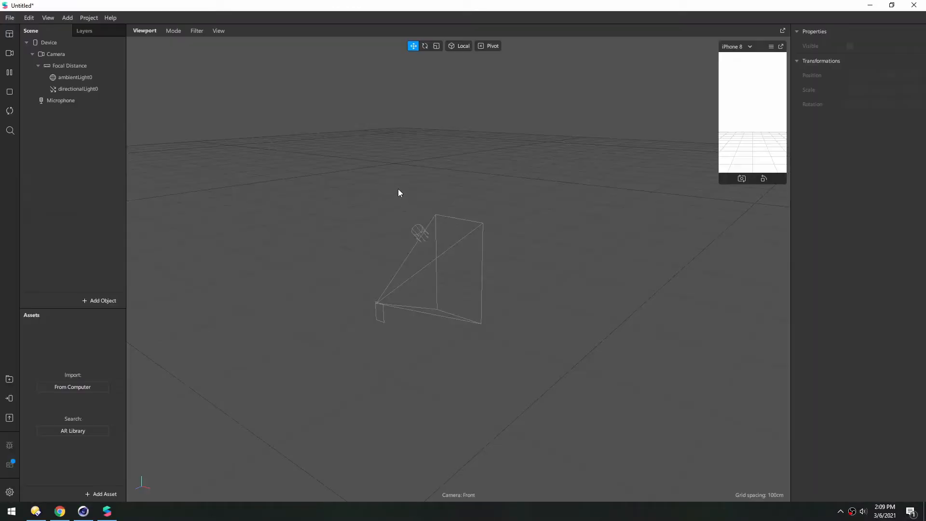
# Step: Import Ship_003e.fbx from the file manager's Exports folder into the Spark AR project
pyautogui.click(35, 511)
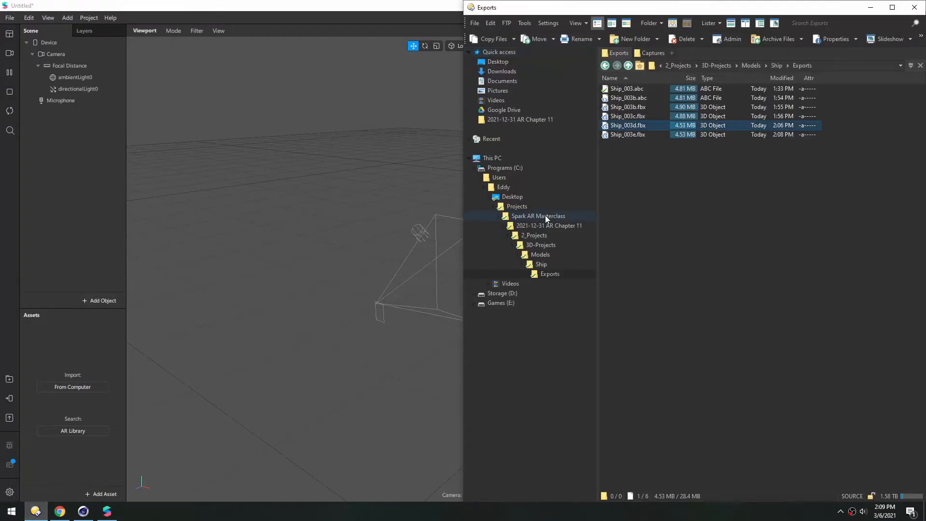
pyautogui.moveTo(617, 135); pyautogui.dragTo(233, 253)
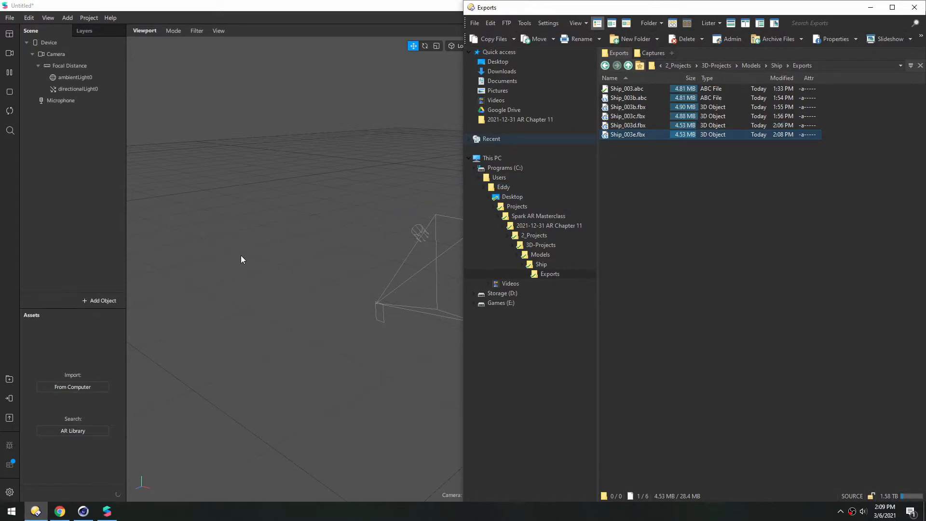
pyautogui.click(91, 231)
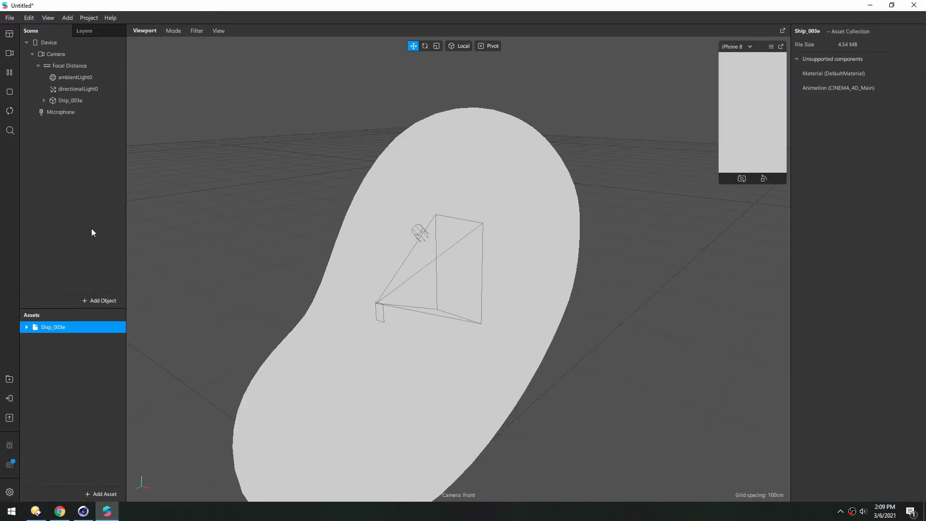
# Step: Scale Ship_003e uniformly to about 0.196 and raise it to a Y position of about 0.034
pyautogui.click(61, 100)
pyautogui.press('r')
pyautogui.moveTo(463, 278); pyautogui.dragTo(375, 303)
pyautogui.scroll(5, 434, 280)
pyautogui.press('w')
pyautogui.moveTo(460, 213); pyautogui.dragTo(458, 182)
pyautogui.scroll(5, 447, 264)
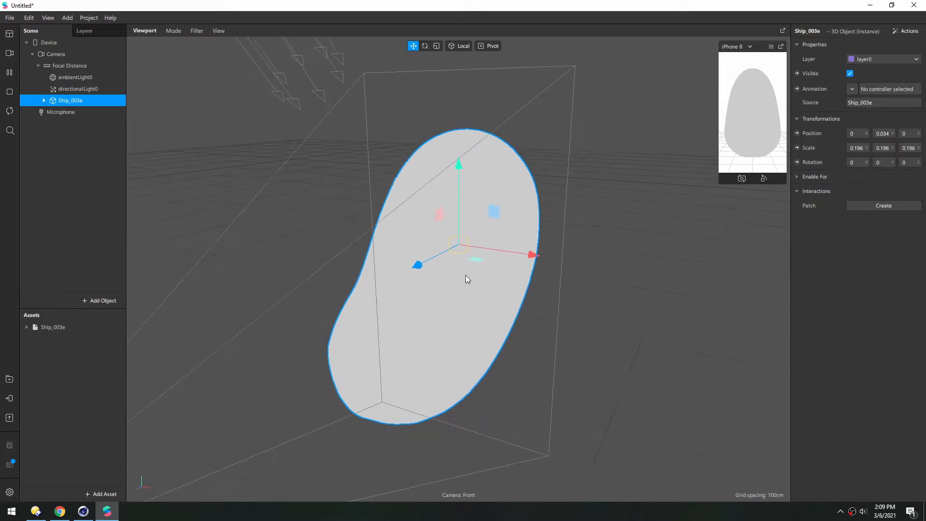
# Step: Rotate Ship_003e about -44 degrees around Y, scale it down to about 0.1265, and reposition it within the camera frame
pyautogui.press('e')
pyautogui.moveTo(462, 262); pyautogui.dragTo(510, 241)
pyautogui.press('r')
pyautogui.press('w')
pyautogui.keyDown('alt'); pyautogui.moveTo(413, 285); pyautogui.dragTo(467, 245); pyautogui.keyUp('alt')
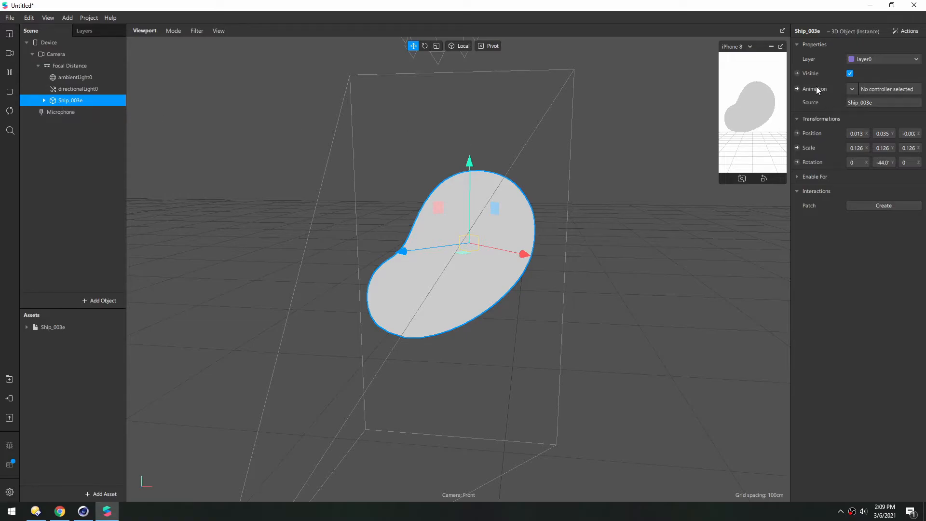
# Step: Assign a new animation controller to Ship_003e and widen the property area to show its full name
pyautogui.click(852, 90)
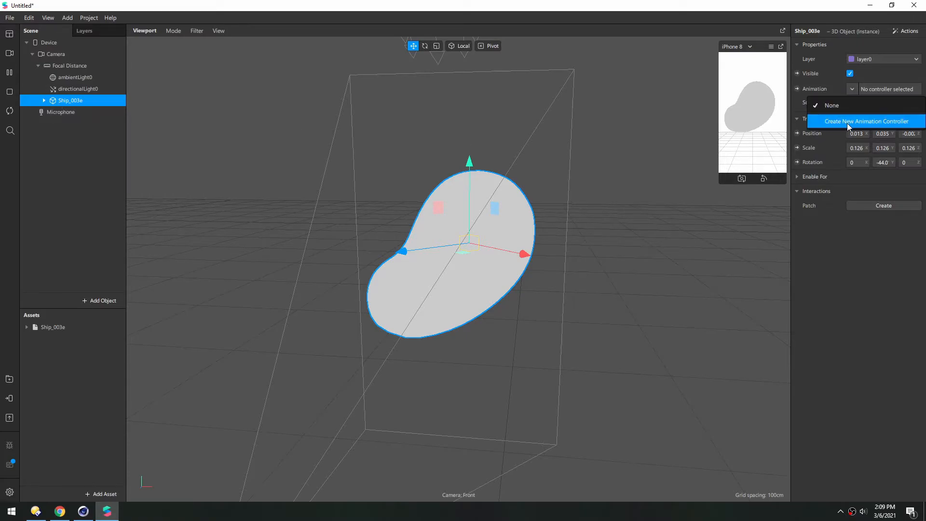
pyautogui.click(868, 122)
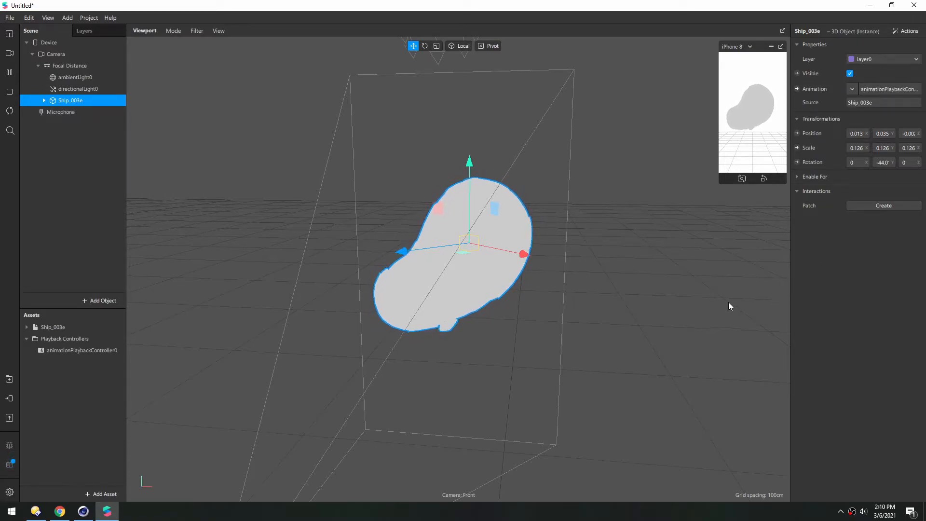
pyautogui.moveTo(788, 285); pyautogui.dragTo(767, 285)
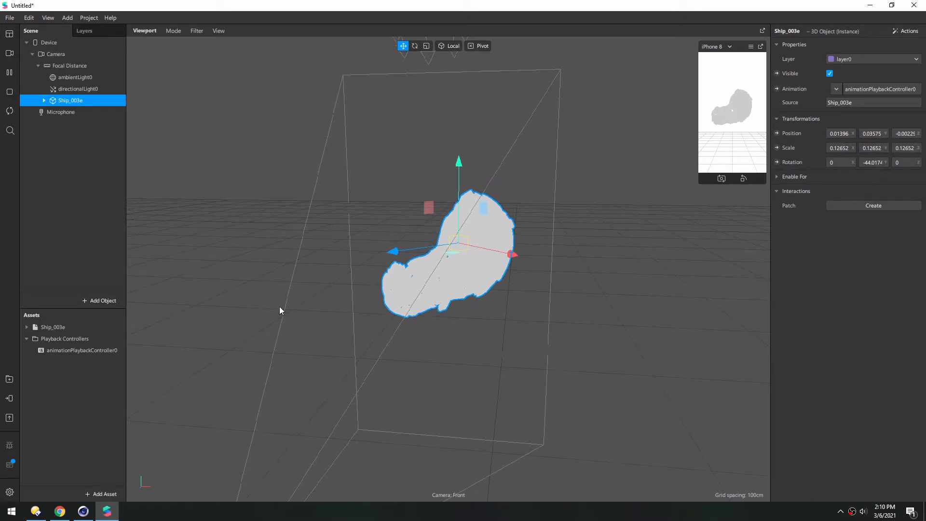
# Step: Examine the CINEMA_4D_Main animation inside the Ship_003e asset and enlarge the device preview to watch the playback
pyautogui.click(27, 327)
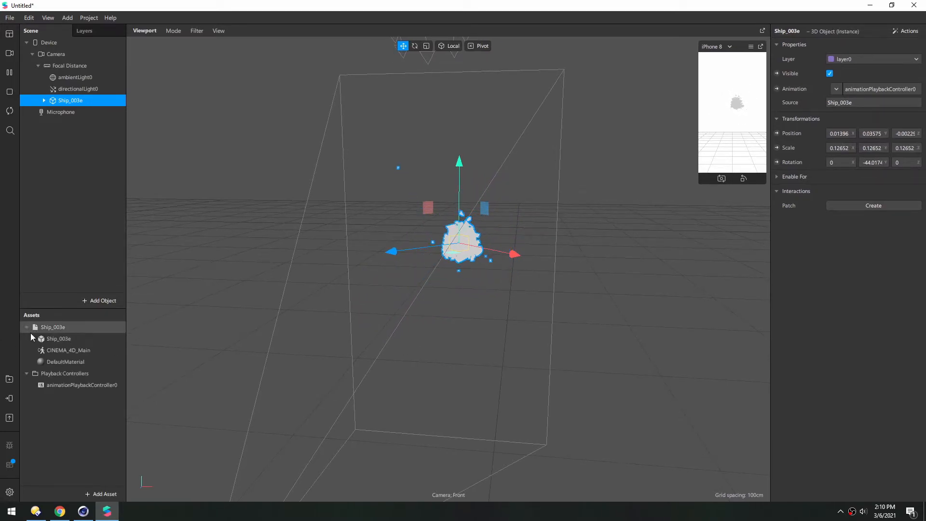
pyautogui.click(57, 352)
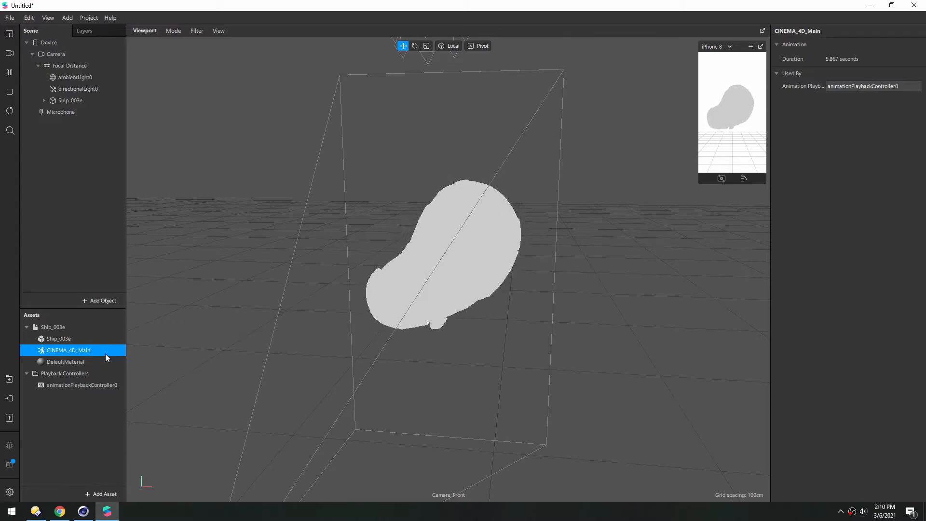
pyautogui.moveTo(705, 194); pyautogui.dragTo(419, 325)
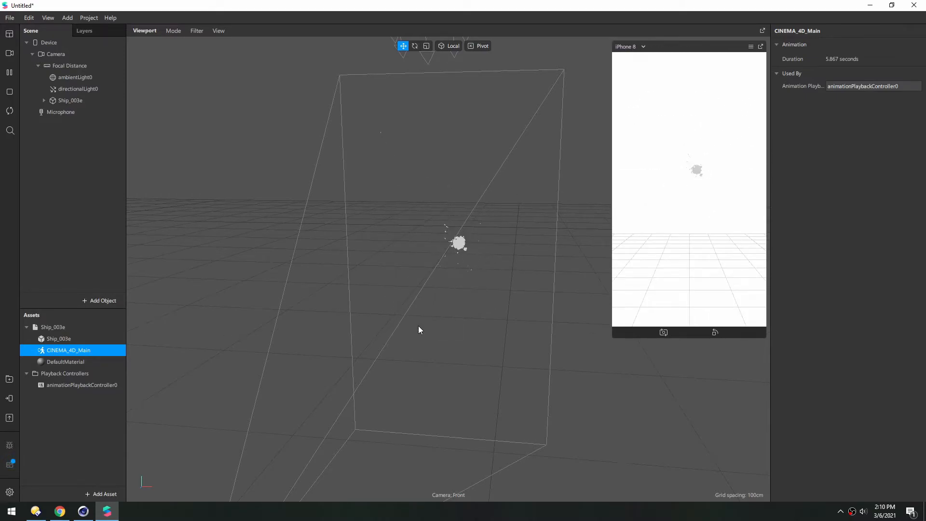
# Step: Change DefaultMaterial's shader type to Physically-Based
pyautogui.click(41, 362)
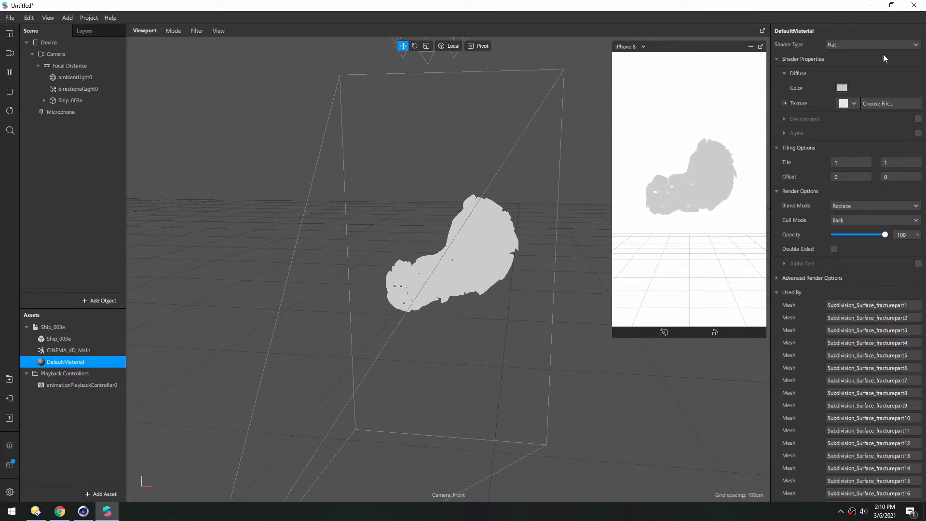
pyautogui.click(838, 44)
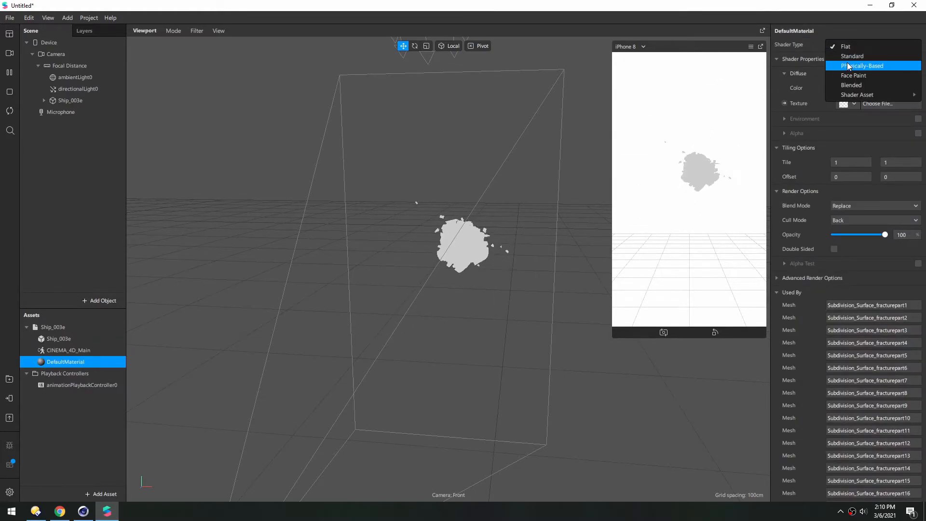
pyautogui.click(849, 66)
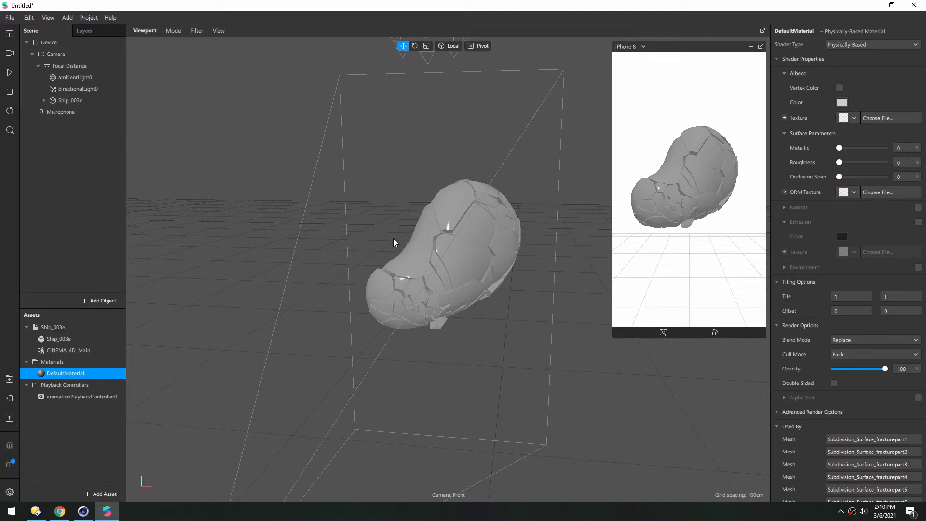
# Step: Add a canvas under Focal Distance and a rectangle inside that canvas
pyautogui.rightClick(66, 65)
pyautogui.moveTo(90, 76)
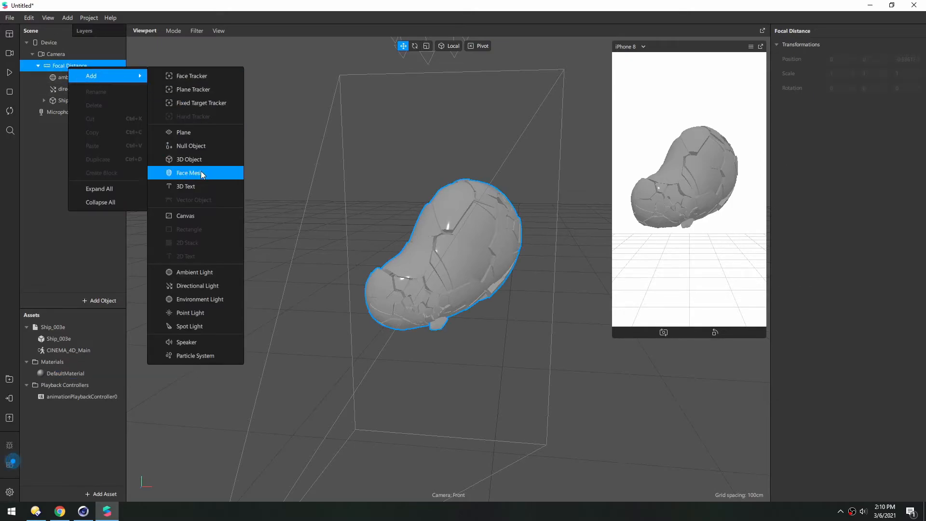
pyautogui.click(198, 216)
pyautogui.rightClick(68, 111)
pyautogui.moveTo(112, 121)
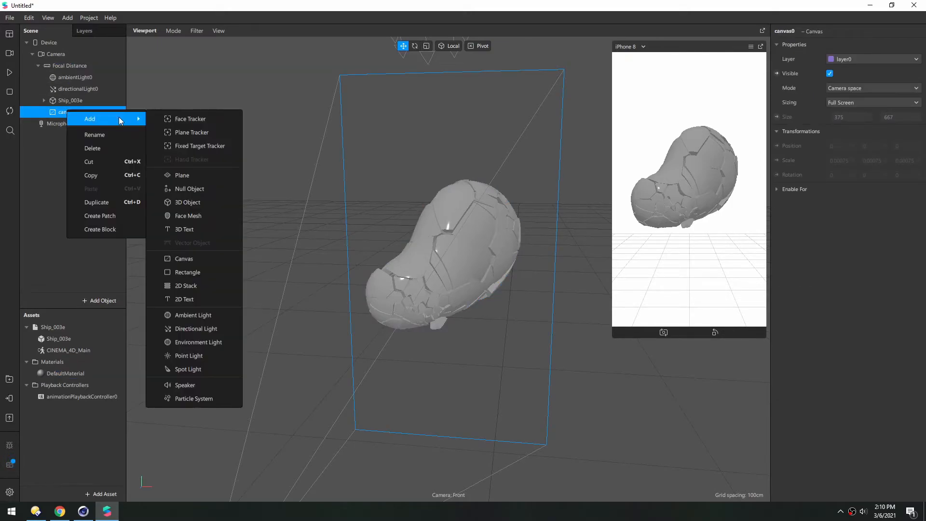
pyautogui.click(197, 269)
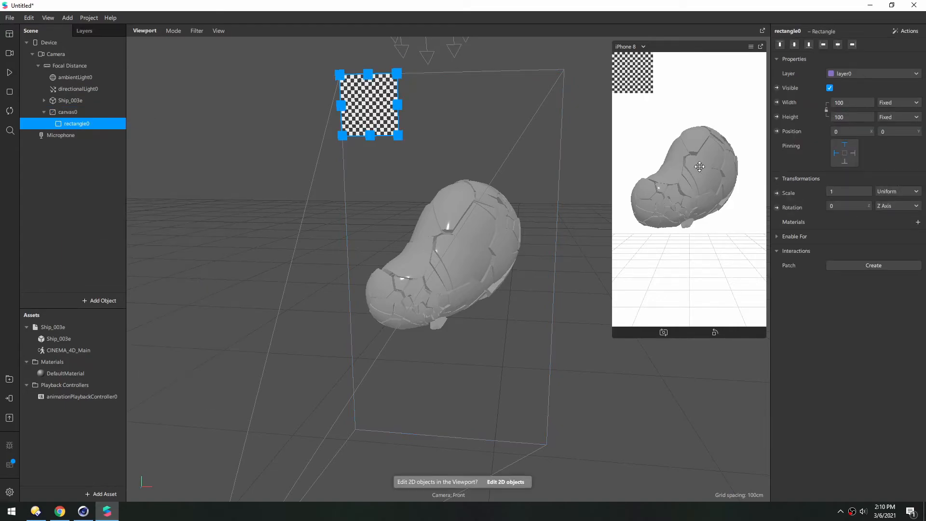
# Step: Make the rectangle fill the canvas's width and height, and move the canvas to the first place under Focal Distance
pyautogui.click(848, 117)
pyautogui.click(851, 117)
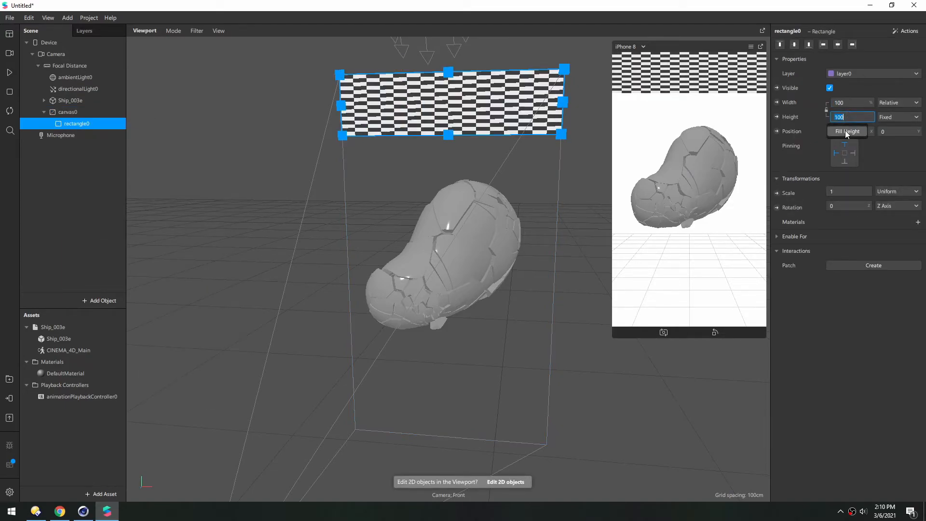
pyautogui.click(848, 132)
pyautogui.click(52, 112)
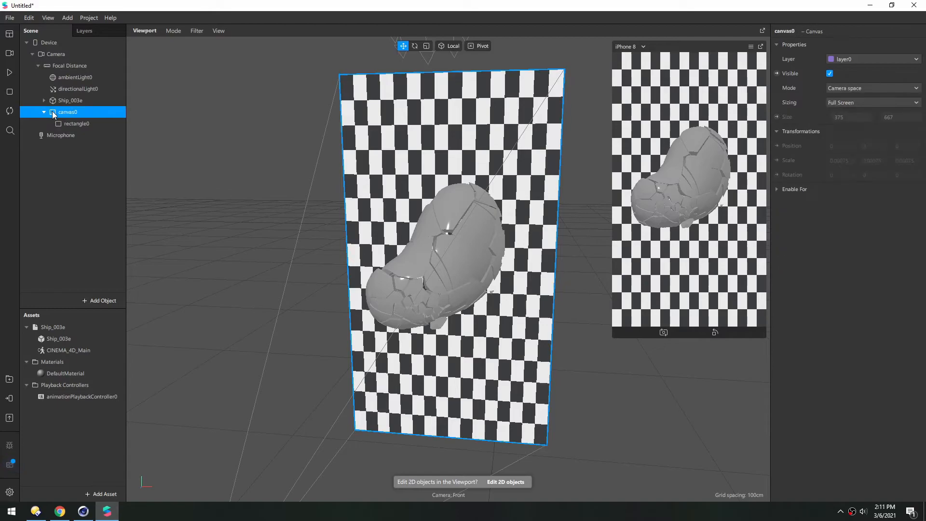
pyautogui.moveTo(59, 71); pyautogui.dragTo(59, 69)
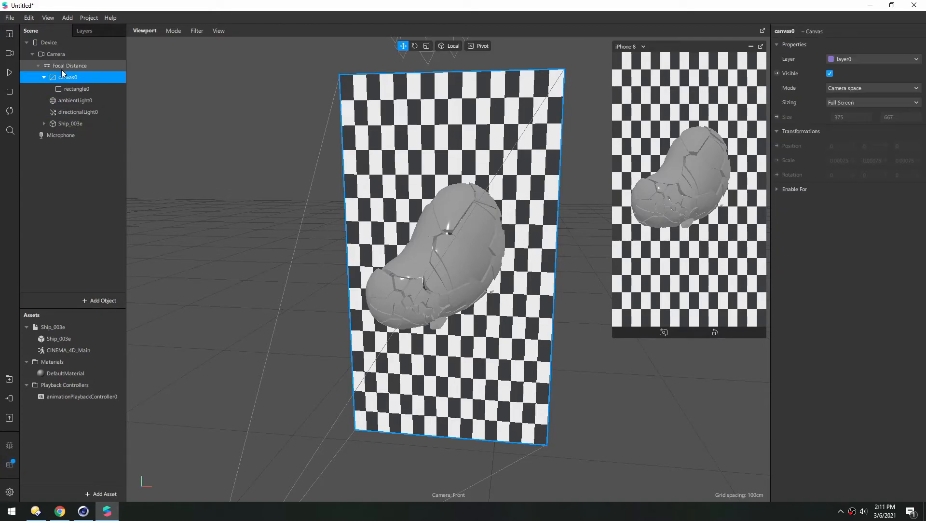
# Step: Create a new material for the rectangle and set its diffuse color to black (#000000)
pyautogui.click(70, 91)
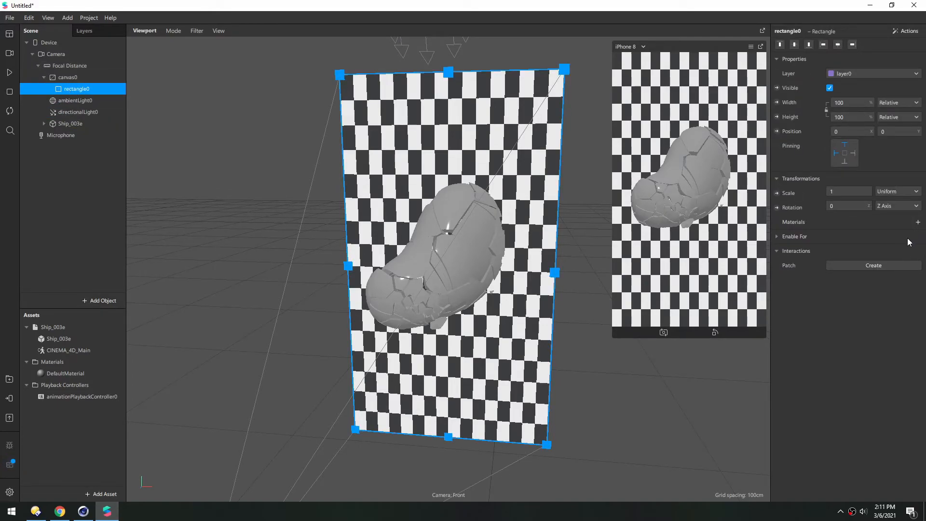
pyautogui.click(917, 223)
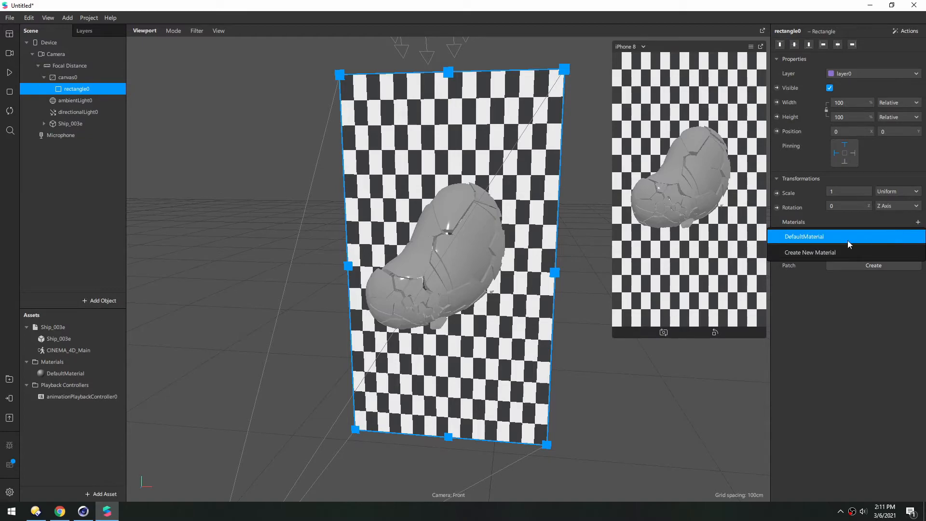
pyautogui.click(818, 251)
pyautogui.click(817, 236)
pyautogui.click(841, 53)
pyautogui.click(840, 50)
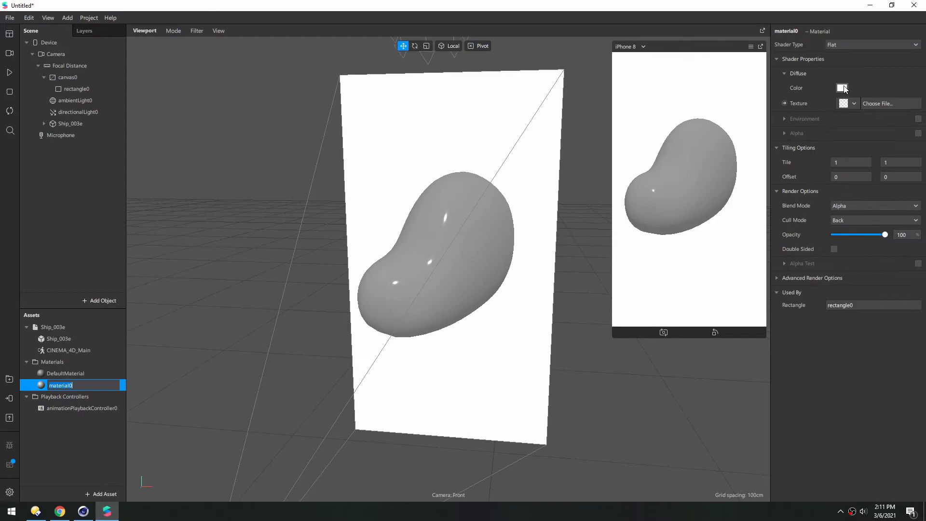
pyautogui.click(841, 87)
pyautogui.click(346, 179)
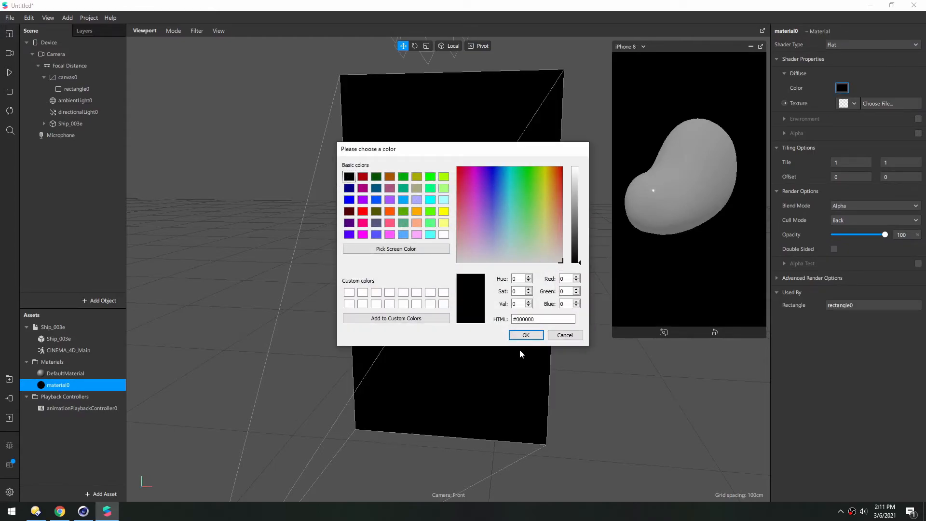
pyautogui.click(525, 334)
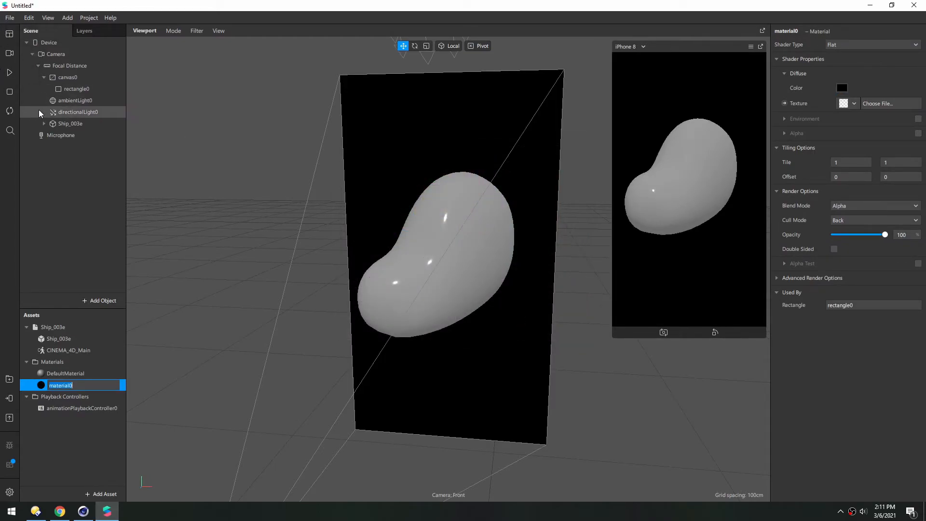
# Step: Enable the environment on DefaultMaterial and use the Night texture from the AR Library as its environment texture
pyautogui.click(41, 376)
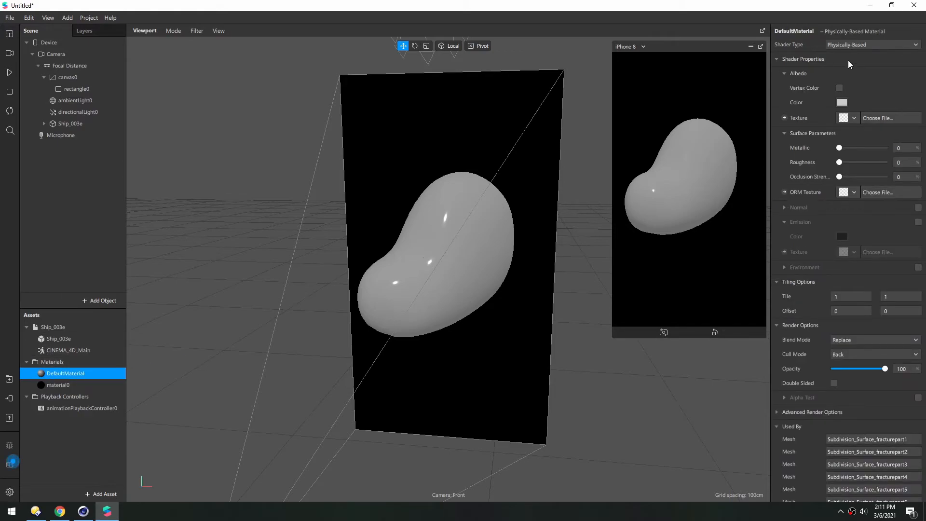
pyautogui.click(918, 268)
pyautogui.click(854, 283)
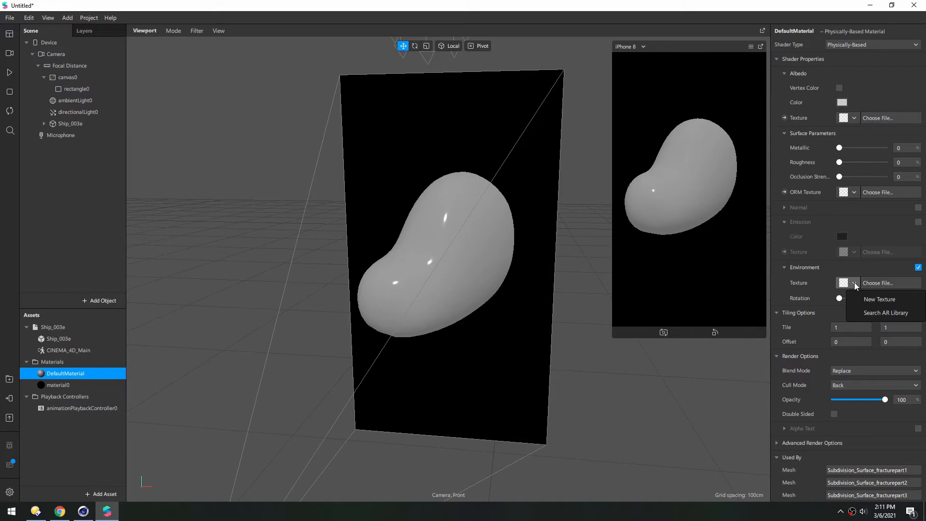
pyautogui.click(884, 315)
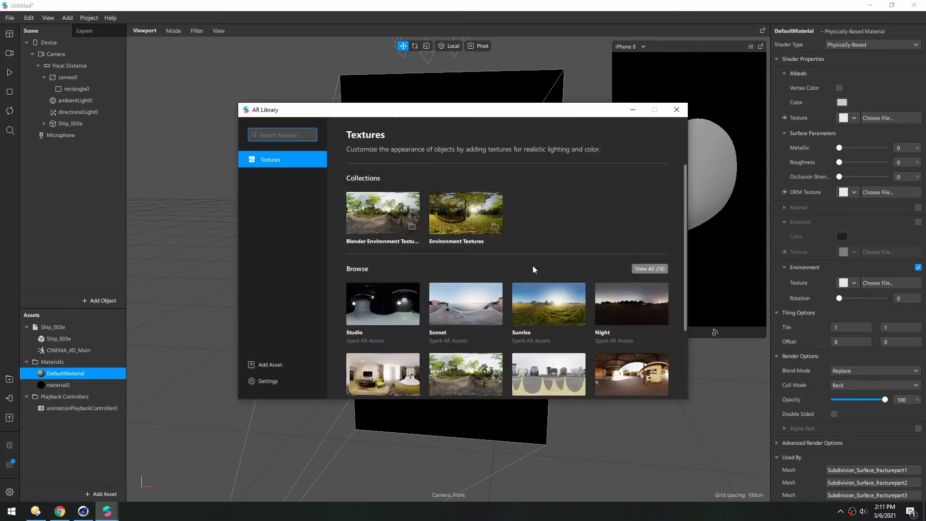
pyautogui.scroll(-2, 682, 213)
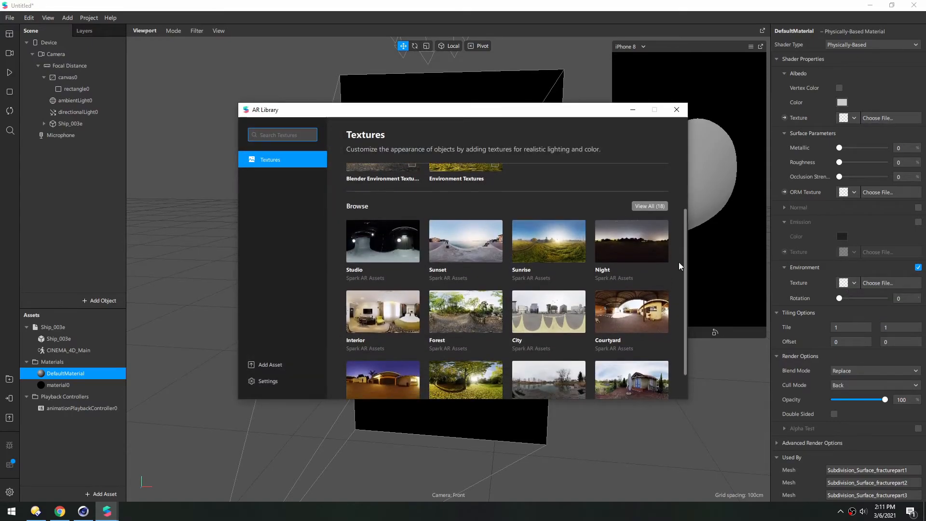
pyautogui.click(623, 248)
pyautogui.click(629, 155)
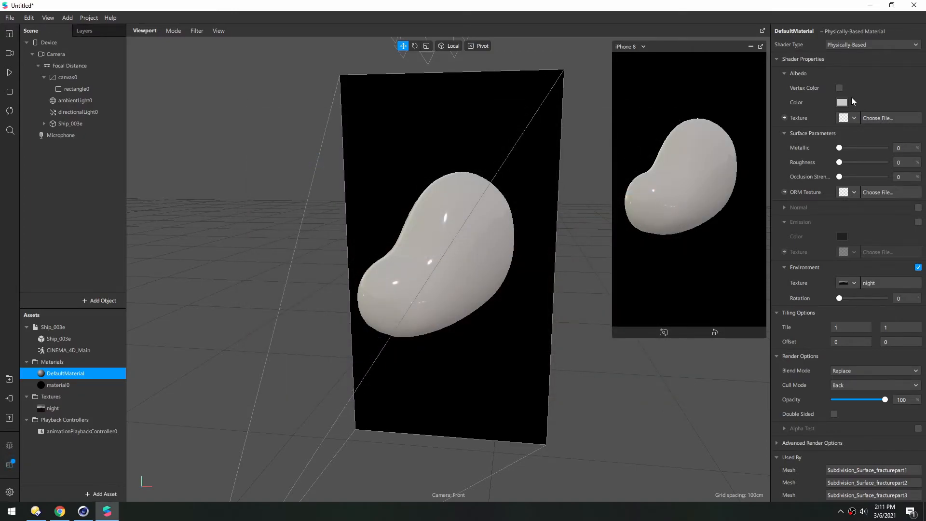
# Step: Set DefaultMaterial's metallic value to 100% and its roughness to 36%
pyautogui.moveTo(839, 150); pyautogui.dragTo(900, 160)
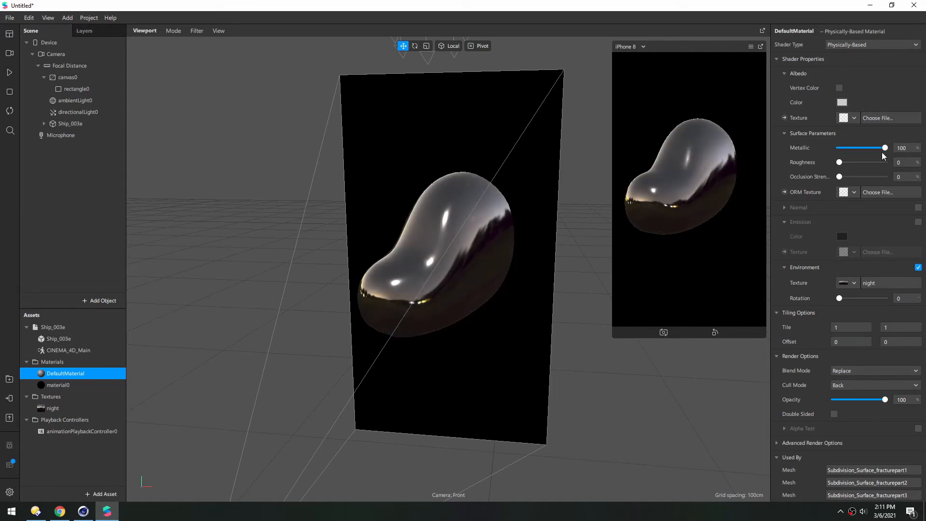
pyautogui.moveTo(840, 163); pyautogui.dragTo(855, 162)
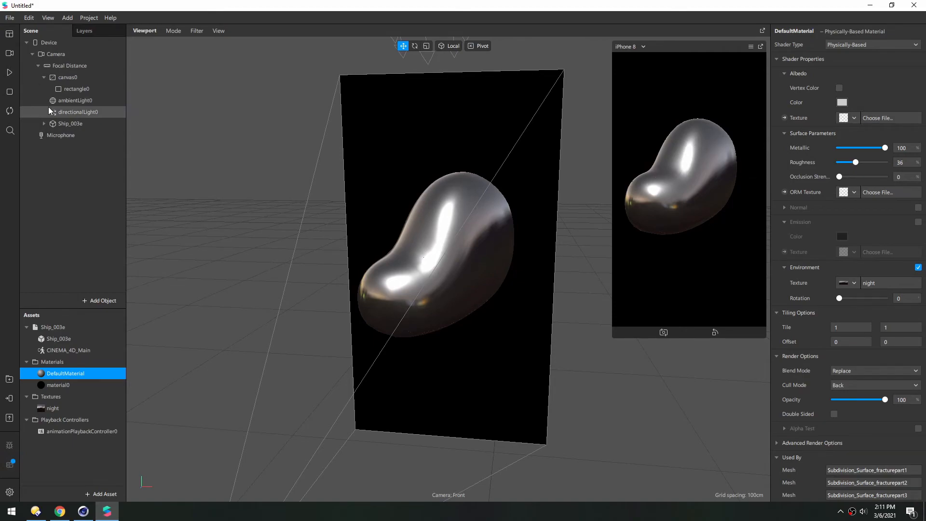
# Step: Hide both the directional light and the ambient light so only the environment texture lights the ship
pyautogui.click(62, 113)
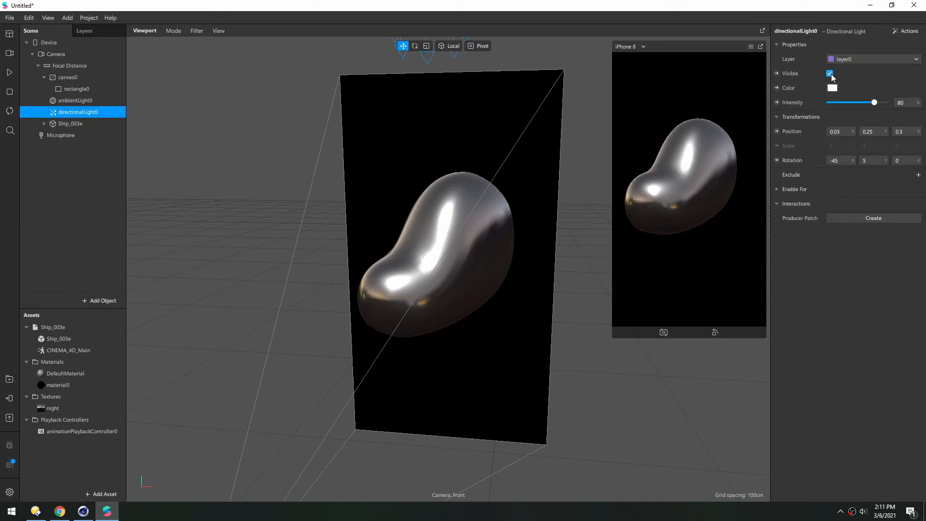
pyautogui.click(830, 73)
pyautogui.click(65, 100)
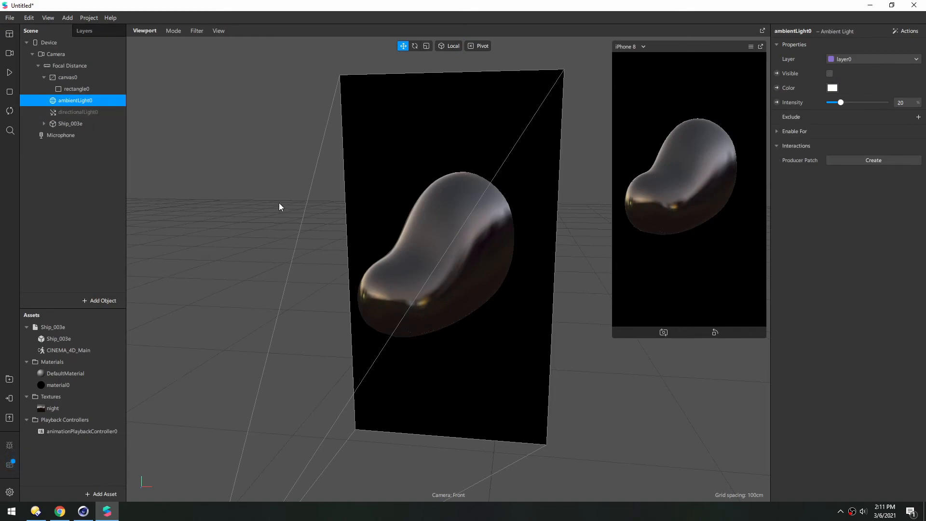
# Step: Play the fracture animation and inspect the shaded ship pieces from an angled view against the black background
pyautogui.click(11, 73)
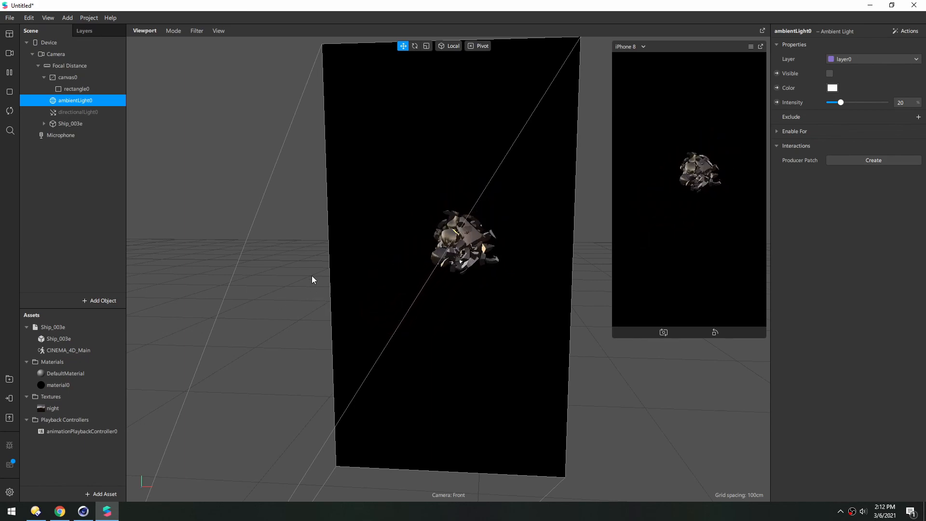
pyautogui.scroll(-2, 411, 265)
pyautogui.moveTo(412, 266); pyautogui.dragTo(383, 285, button='right')
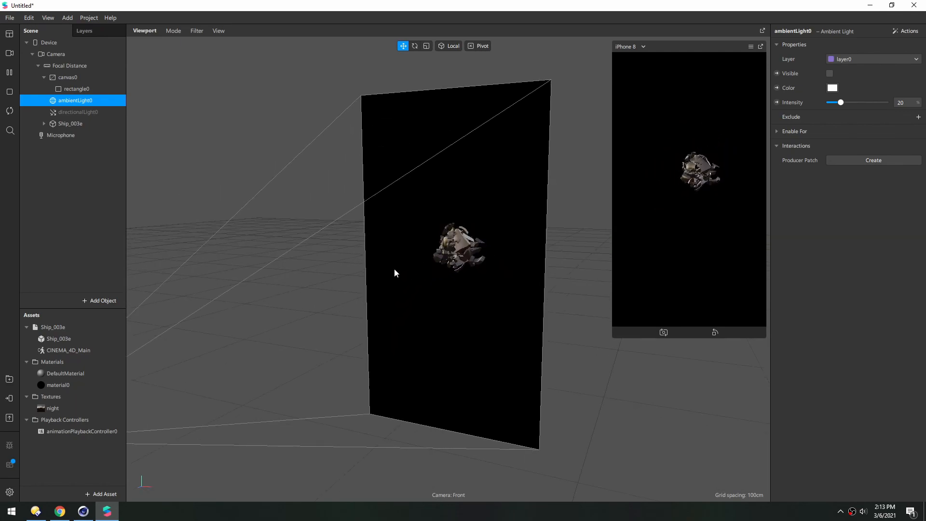